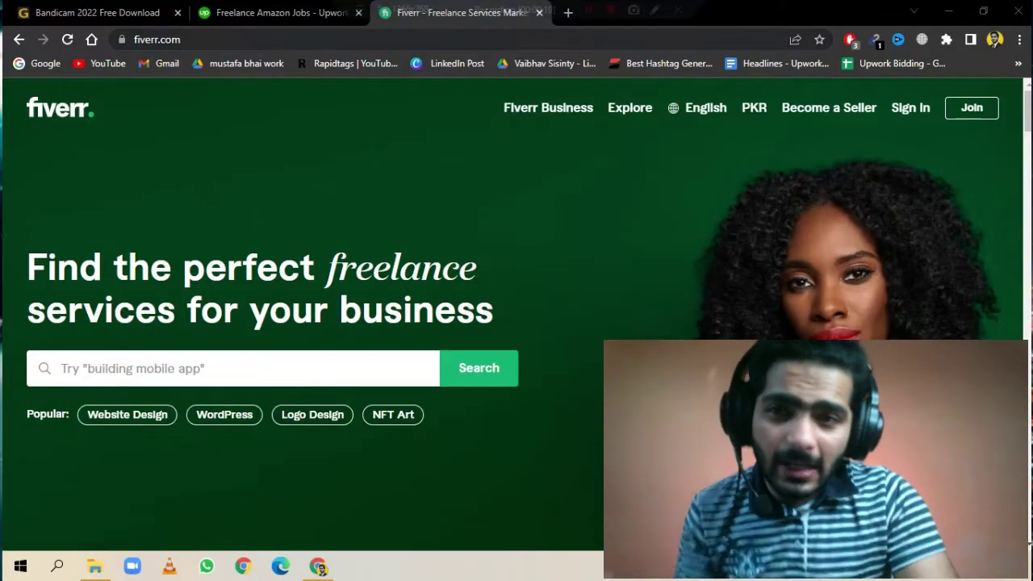
Step: Replace the Fiverr page with canva.com using the address-bar autocomplete for 'ca'
click(158, 39)
text(ca)
key(Return)
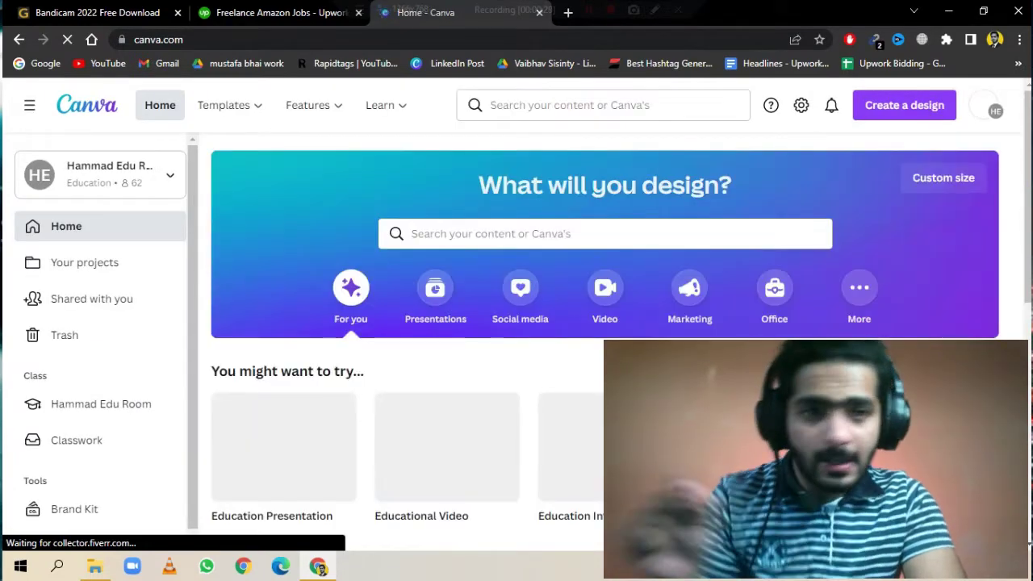
Step: Search Canva for 'instagram post' and create a blank 1080 × 1080 px Instagram Post design
click(815, 103)
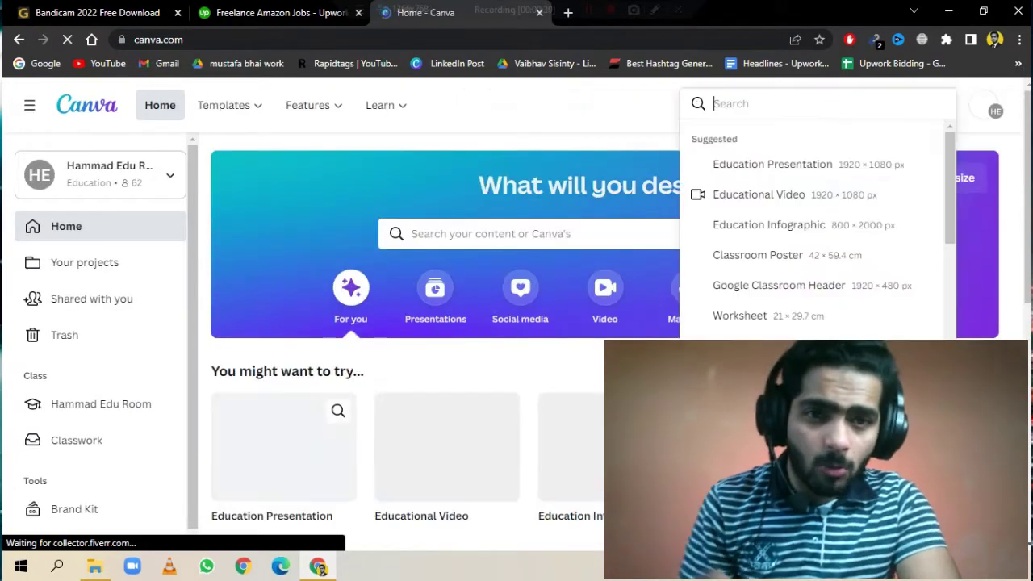
text(instag)
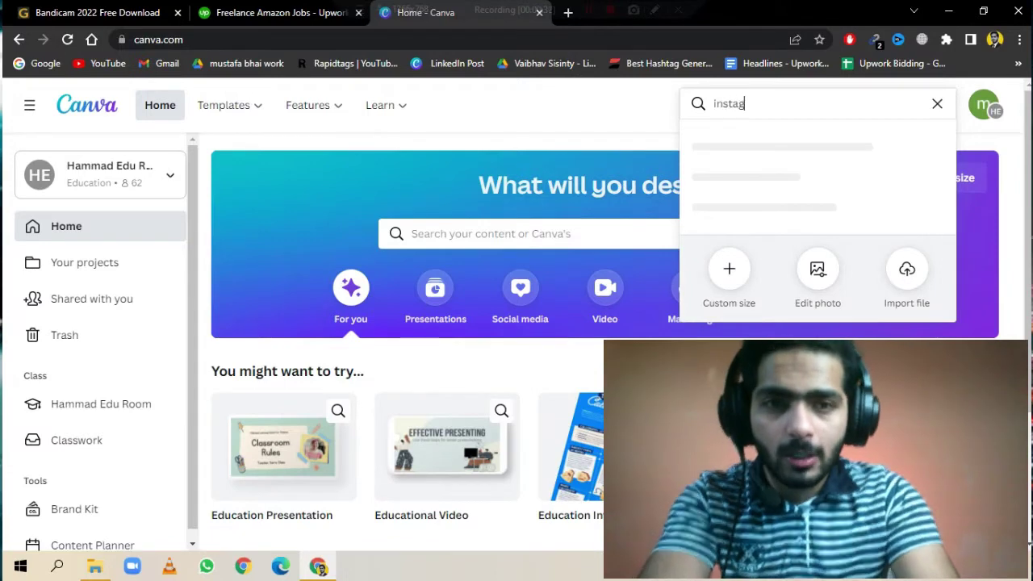
text(ram post)
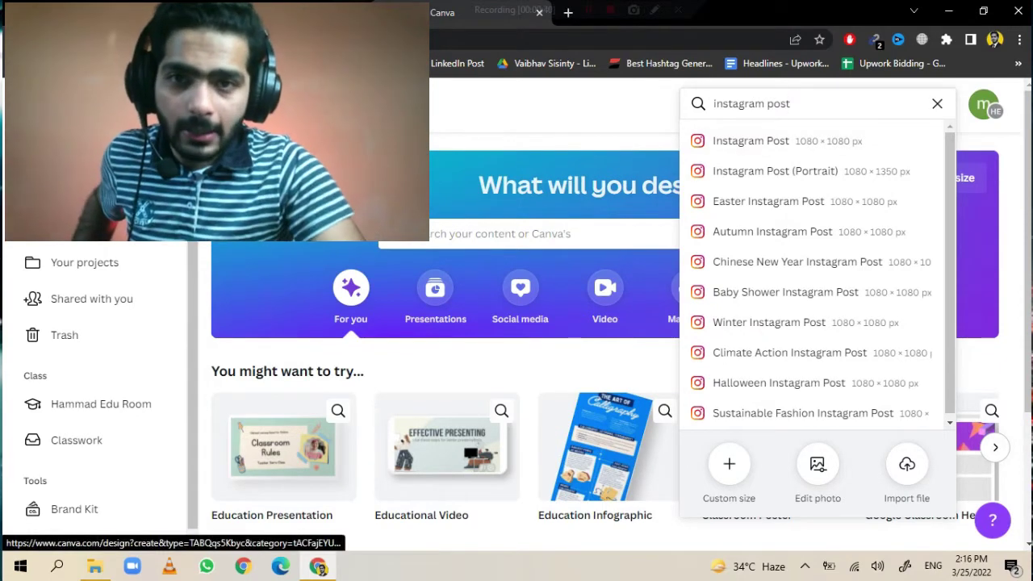
click(751, 140)
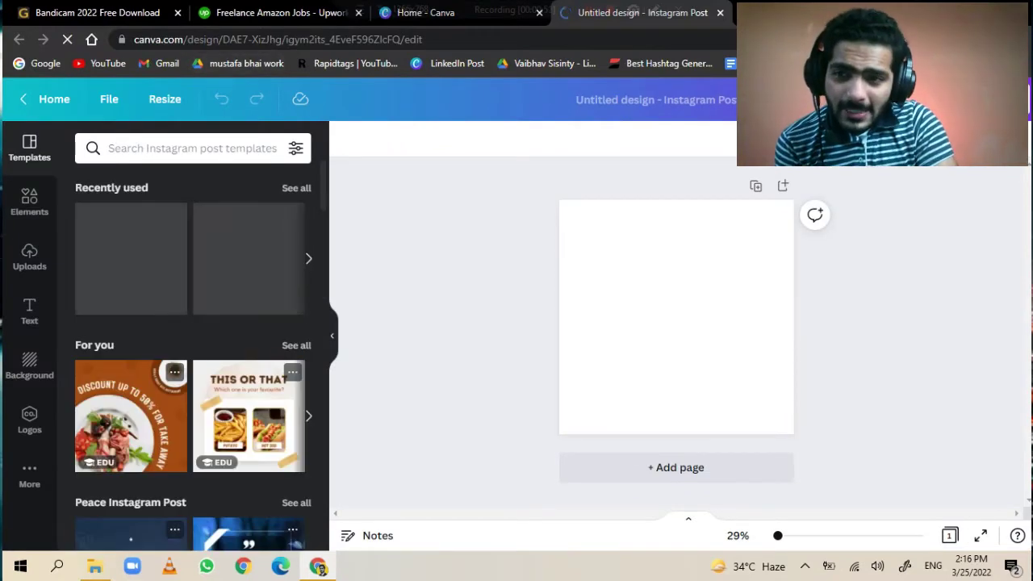
Step: Add the circle frame from Elements to the page and enlarge it to fill most of it
click(29, 202)
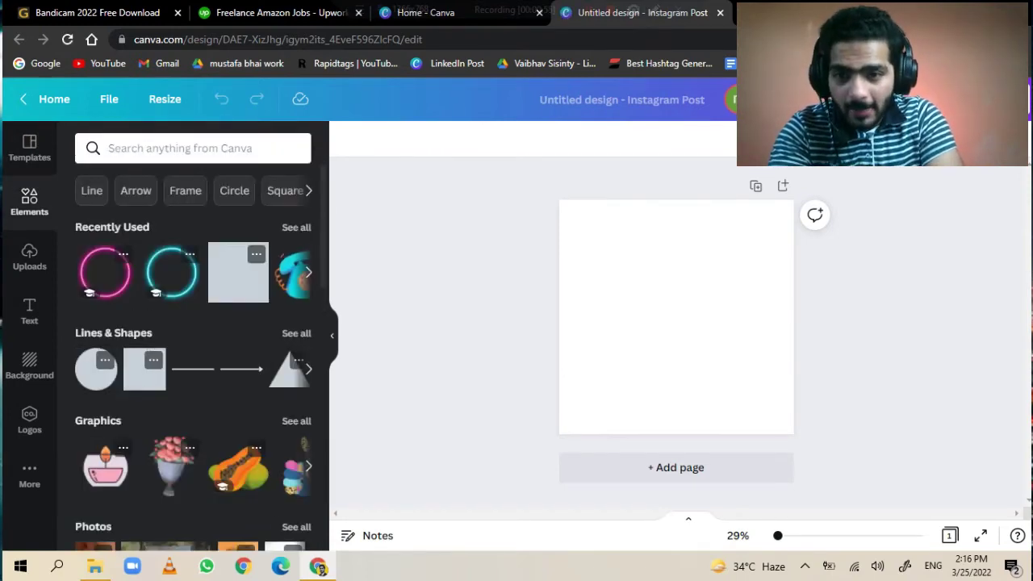
scroll(193, 339, down, 5)
scroll(194, 339, down, 5)
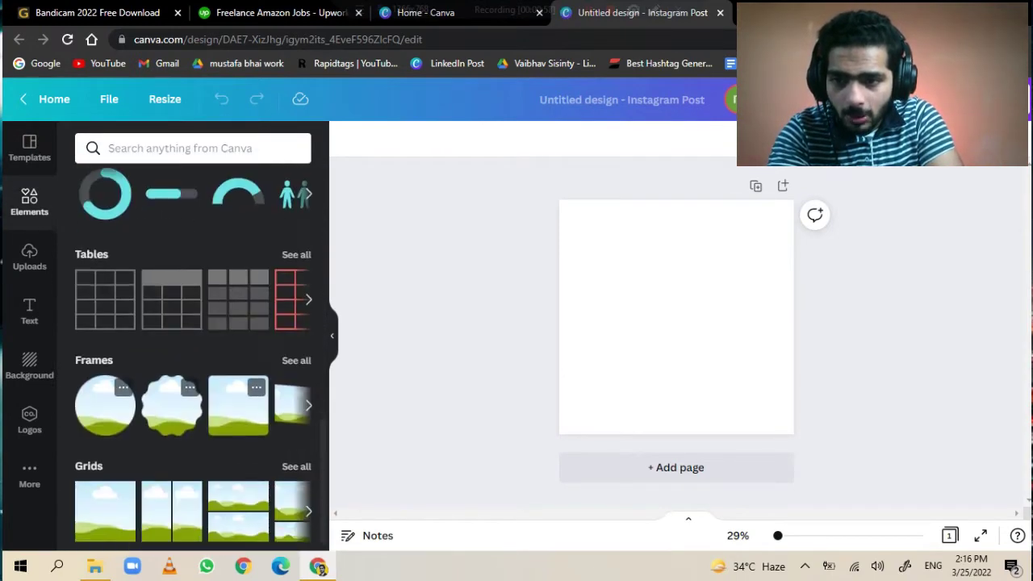
drag(105, 392, 674, 313)
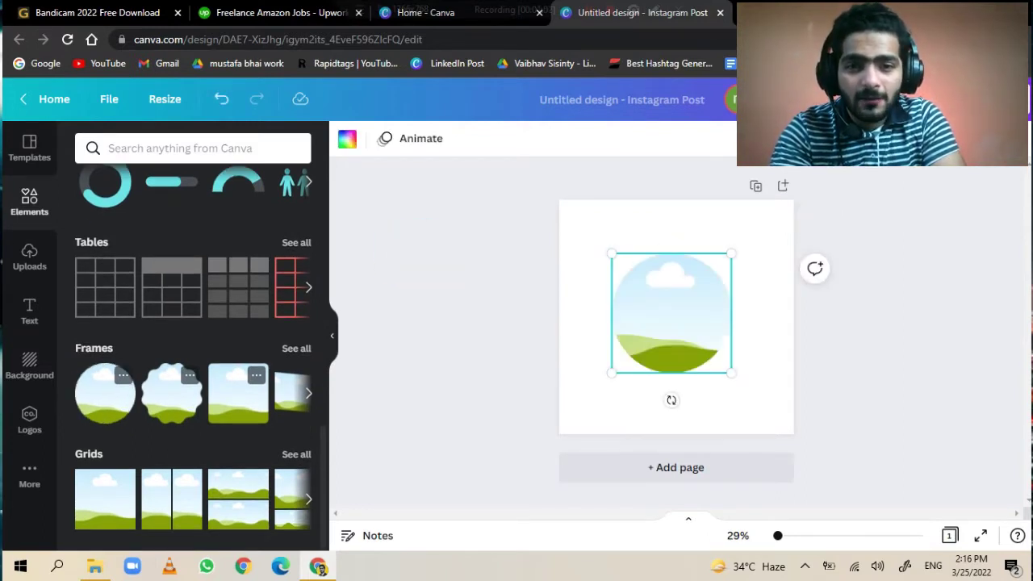
drag(612, 253, 589, 232)
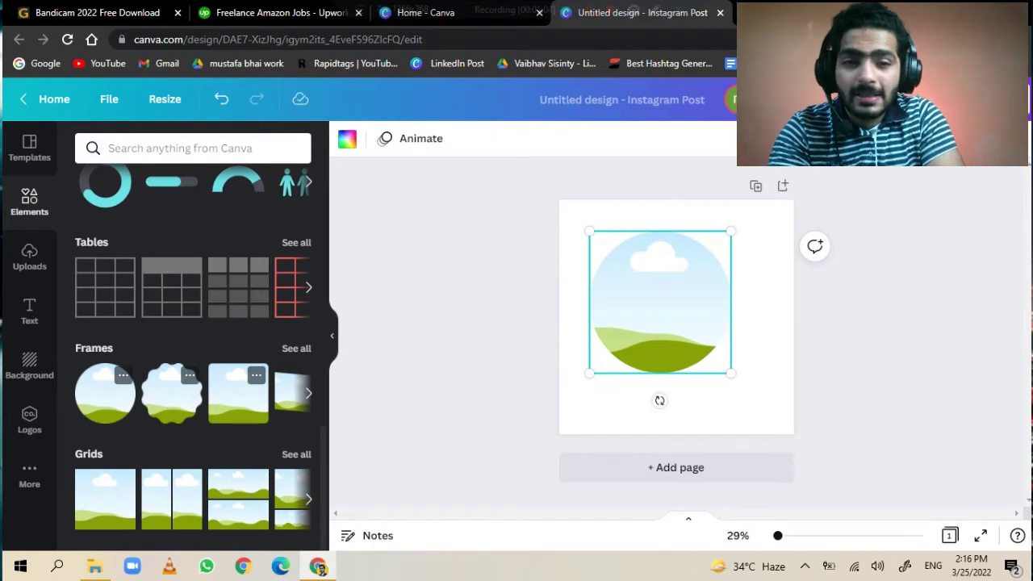
drag(731, 373, 768, 410)
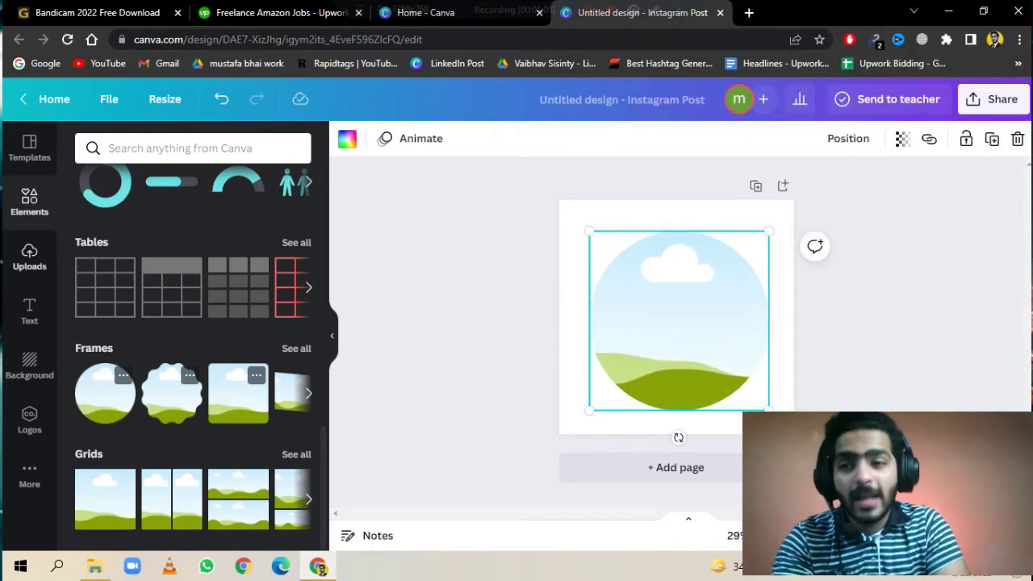
Step: Drop the uploaded orange-sweater photo into the circle frame, then enlarge and centre it
click(29, 256)
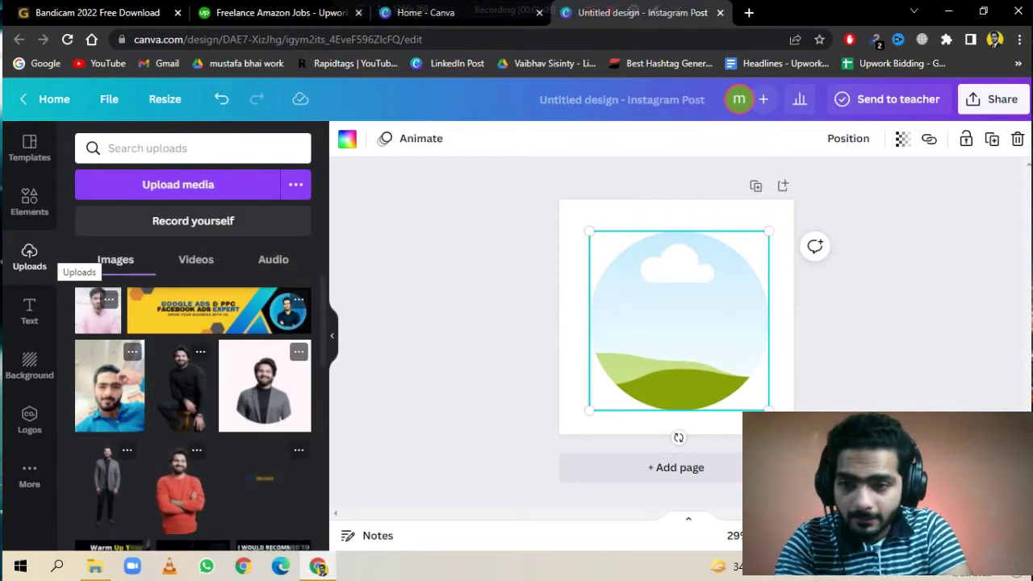
mouse_move(180, 492)
mouse_down()
mouse_move(669, 371)
mouse_move(670, 347)
mouse_up()
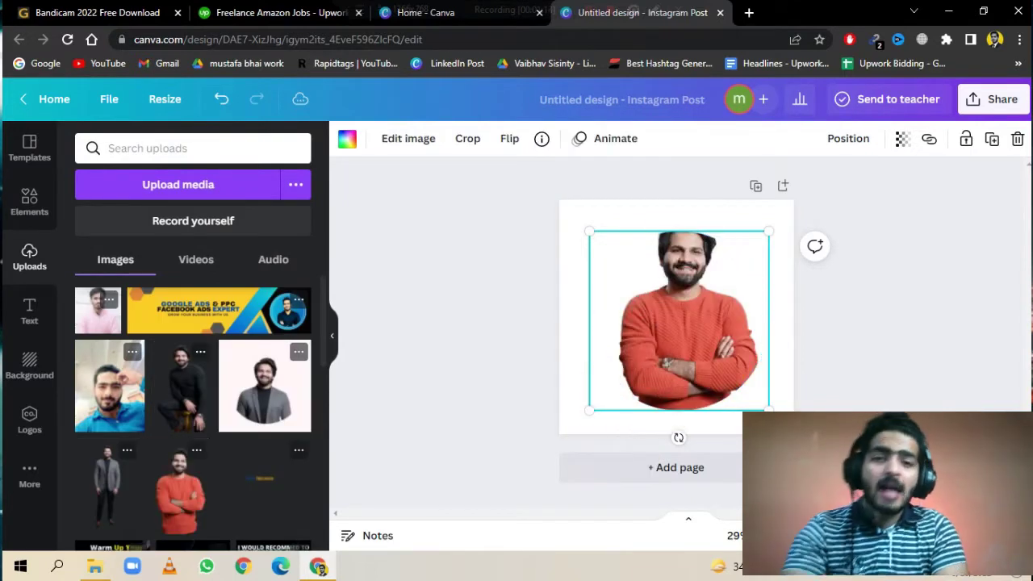
double_click(677, 323)
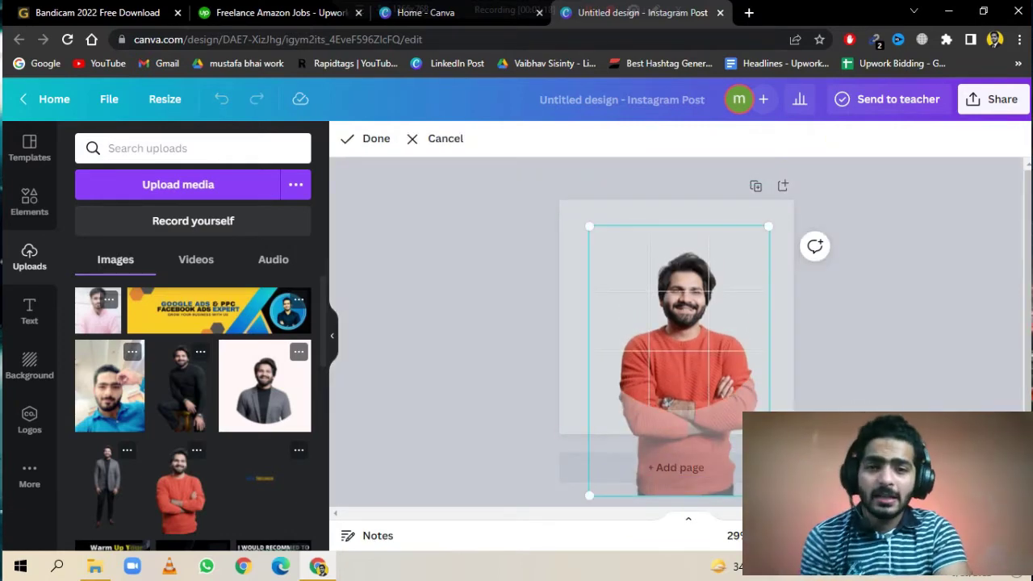
key(Return)
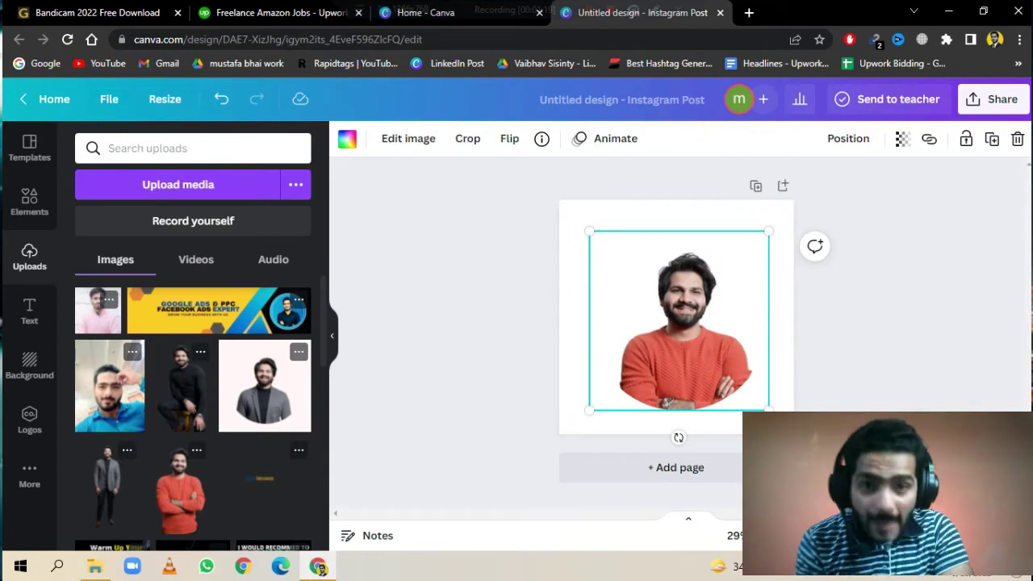
drag(589, 231, 574, 215)
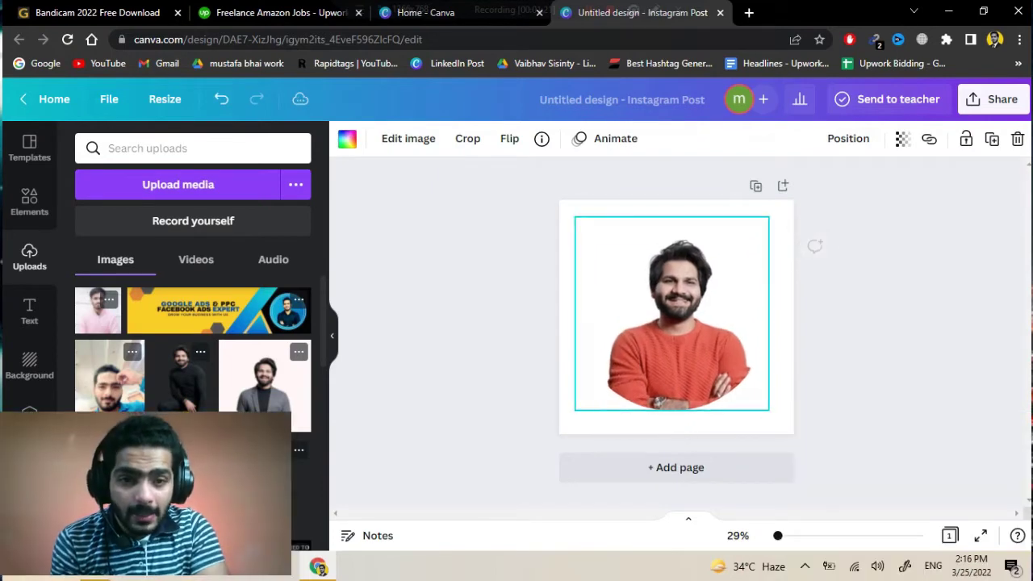
drag(769, 410, 777, 418)
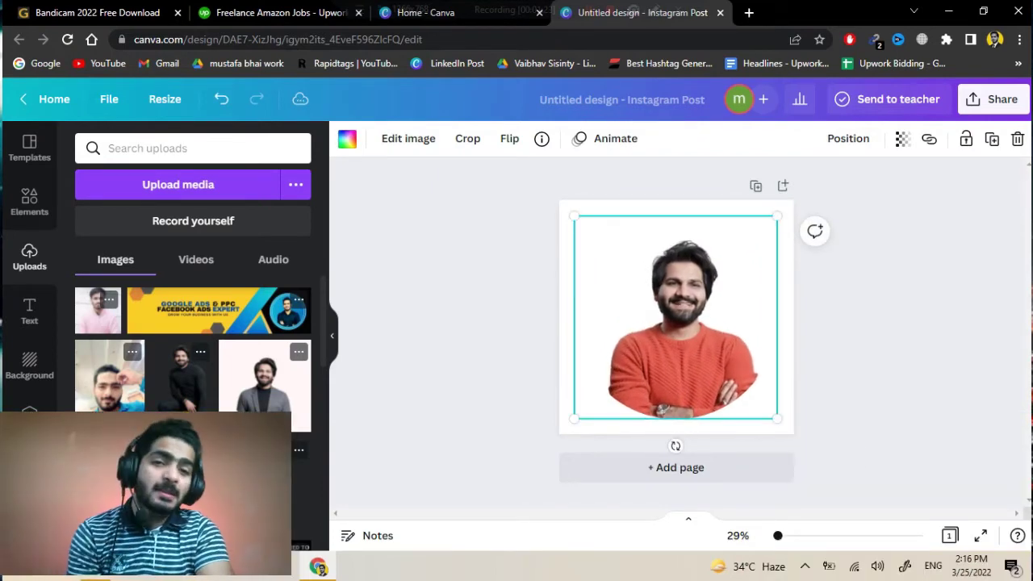
drag(675, 317, 668, 317)
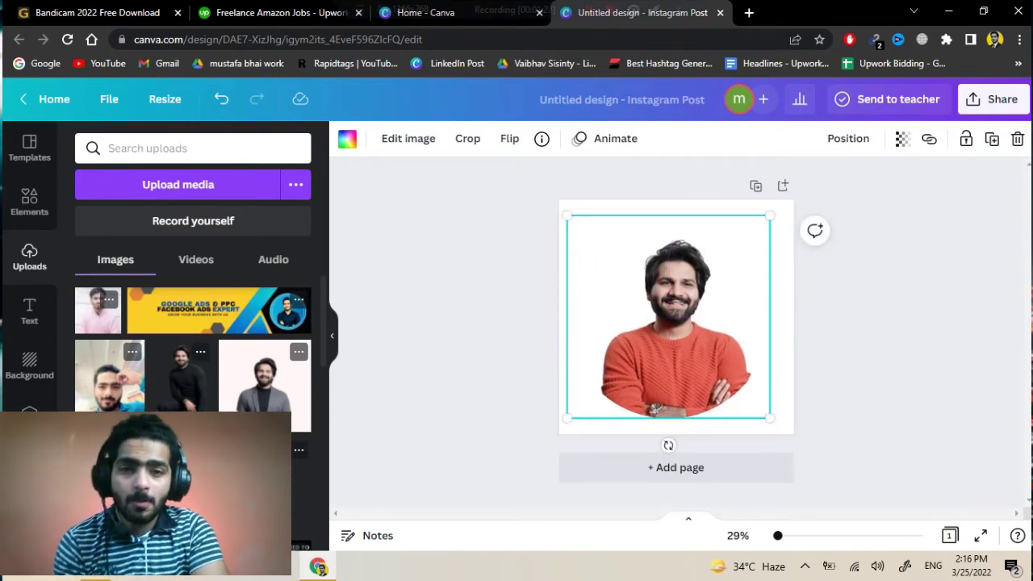
key(Escape)
click(593, 234)
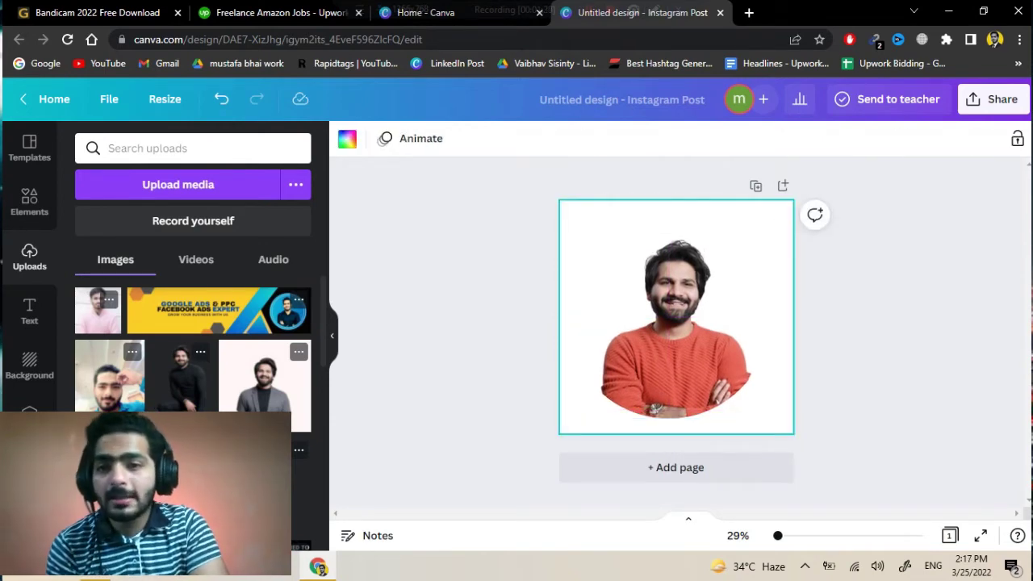
Step: Set the page background to cyan #11C4DD and nudge the photo slightly up and right
click(347, 138)
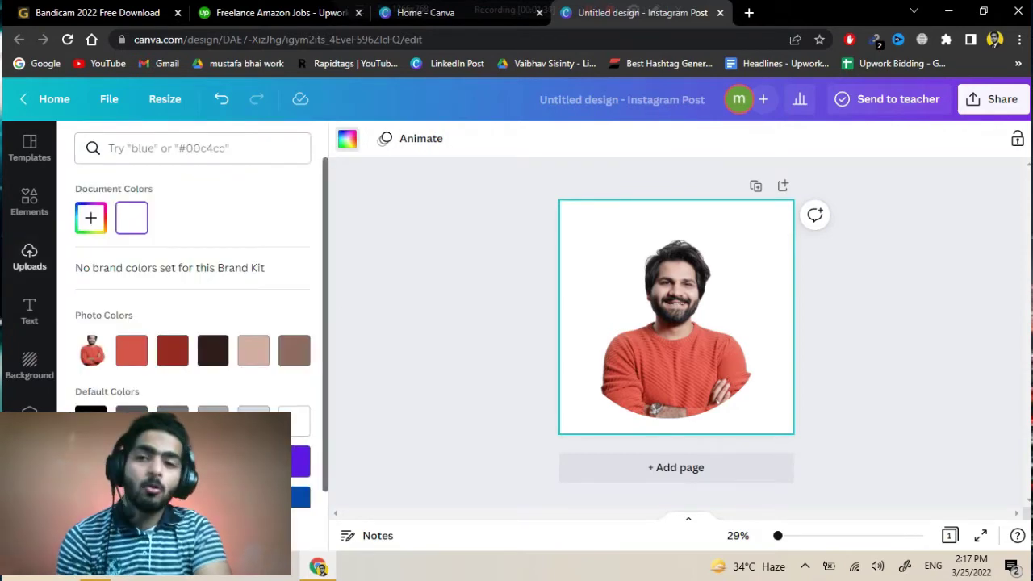
click(91, 218)
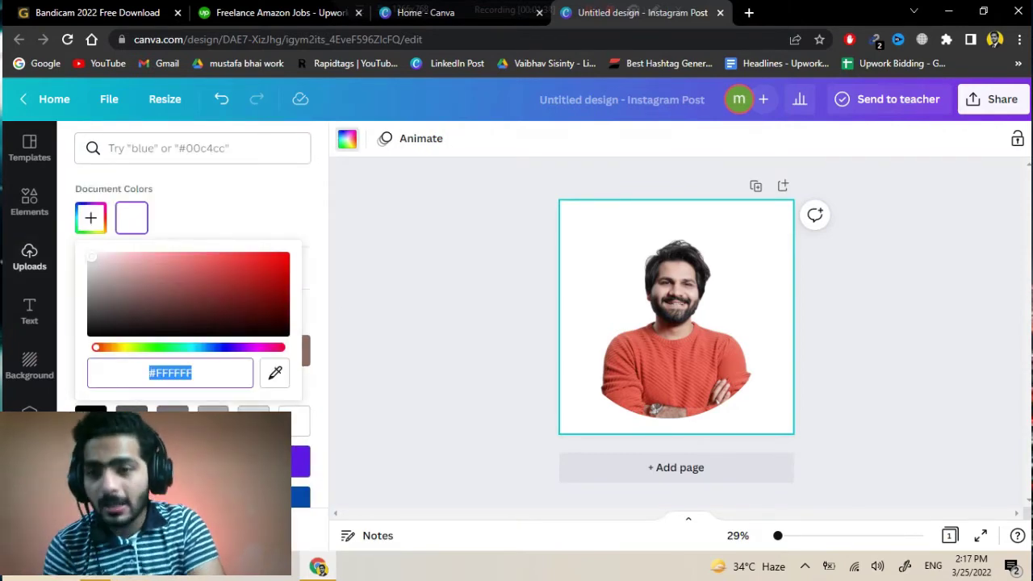
click(192, 347)
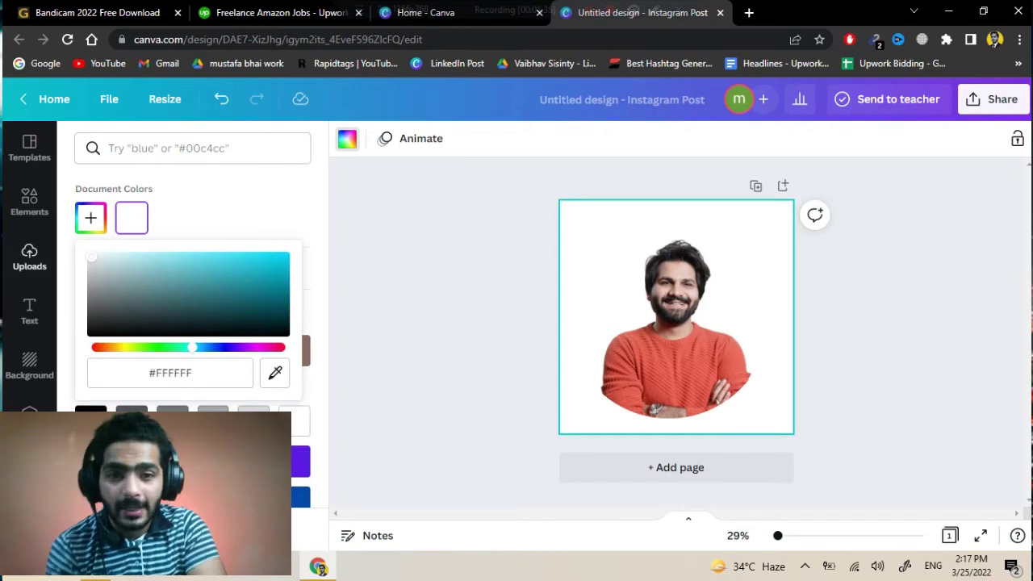
click(254, 266)
mouse_move(254, 266)
mouse_down()
mouse_move(256, 256)
mouse_move(268, 265)
mouse_up()
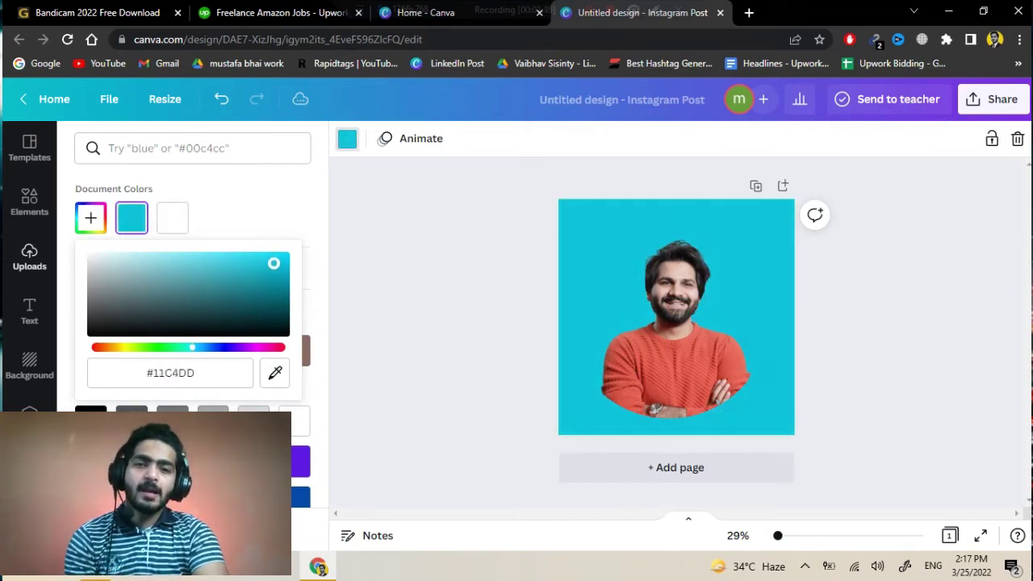
drag(674, 323, 683, 316)
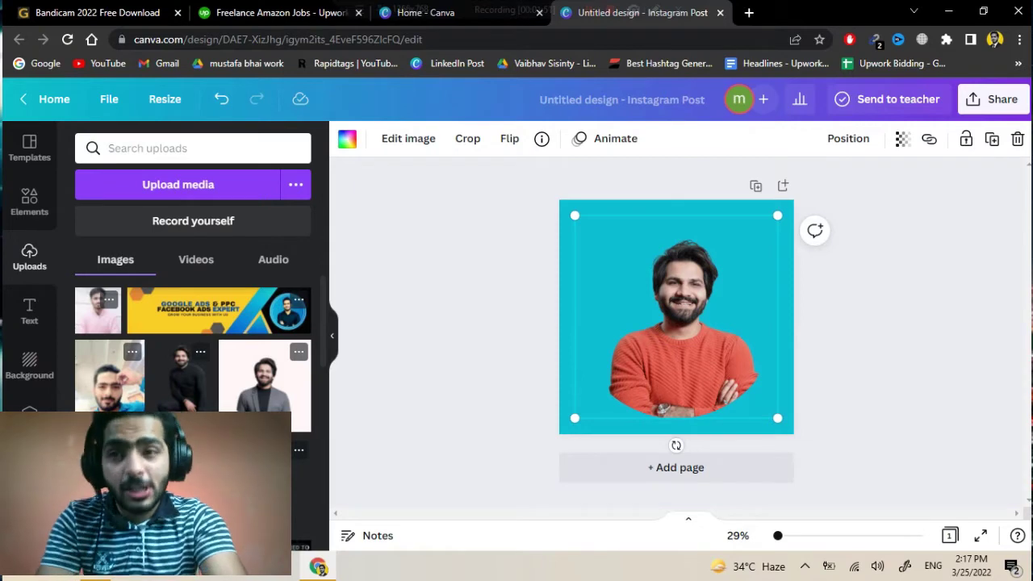
Step: Search Google for 'bg remove' in a new tab, then return to the Canva design
key(ctrl+t)
text(bg rem)
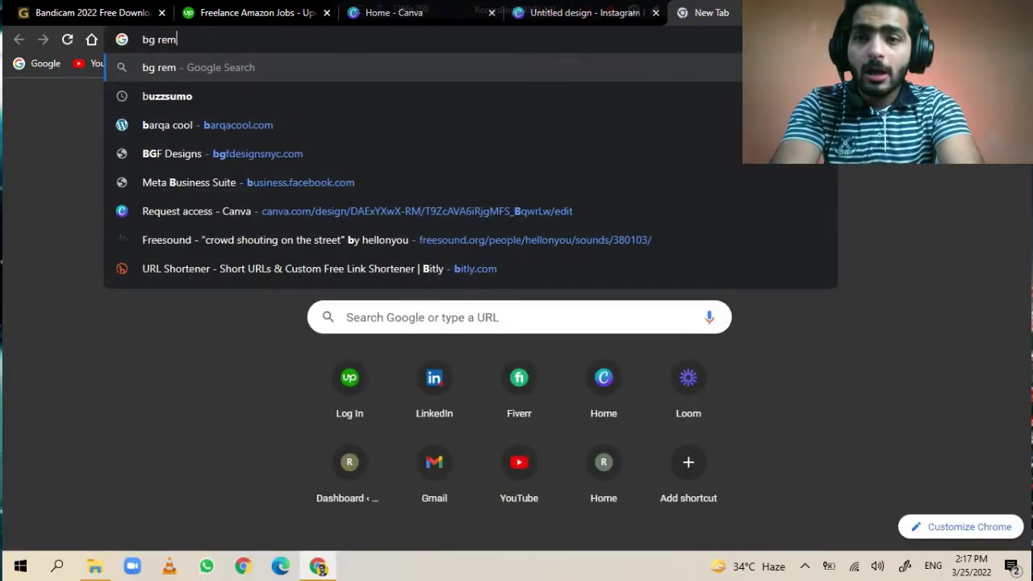
text(ove)
key(Return)
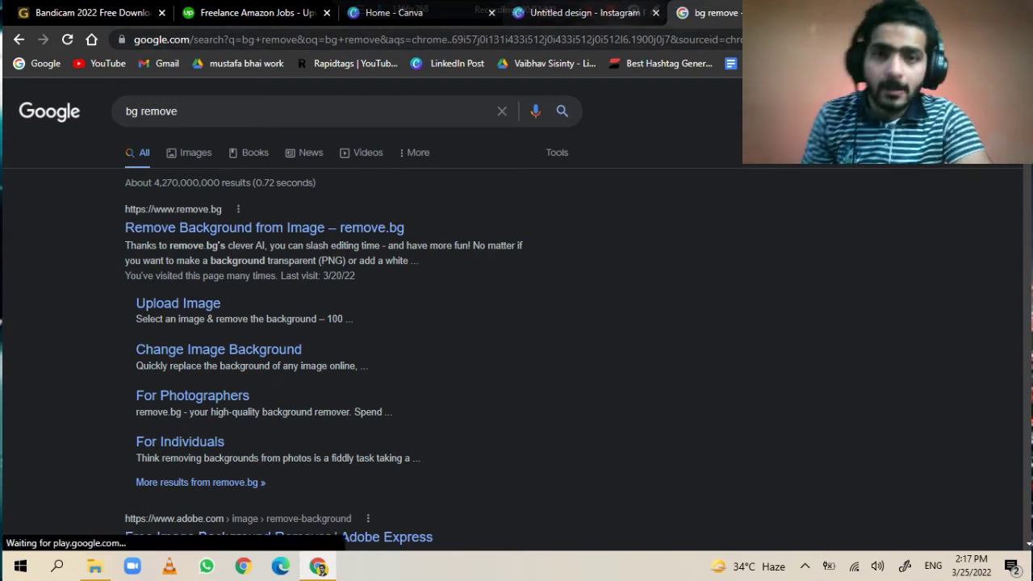
click(585, 12)
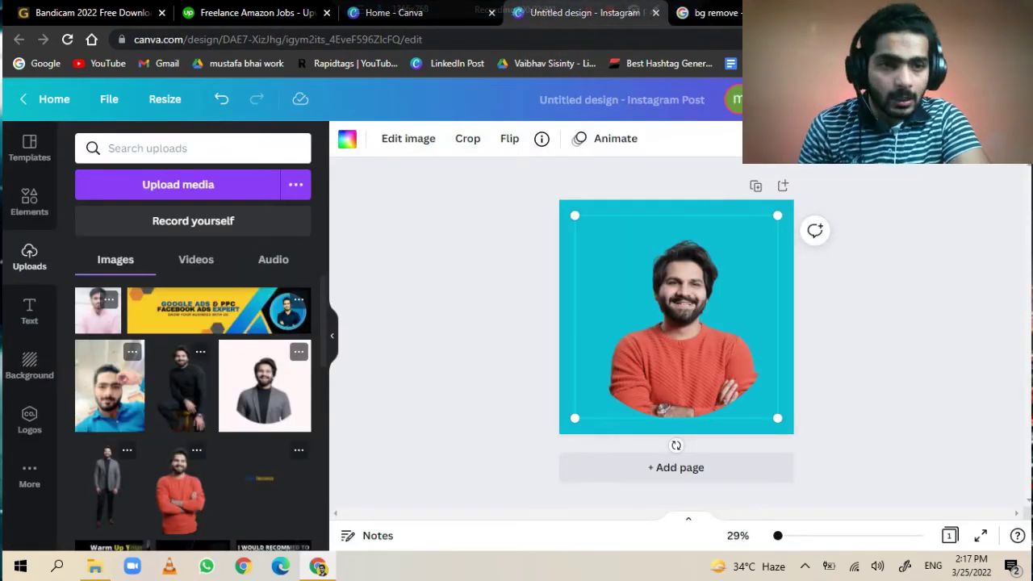
Step: Download the post as a 1080 × 1080 PNG and return to the 'bg remove' results
click(989, 99)
click(807, 463)
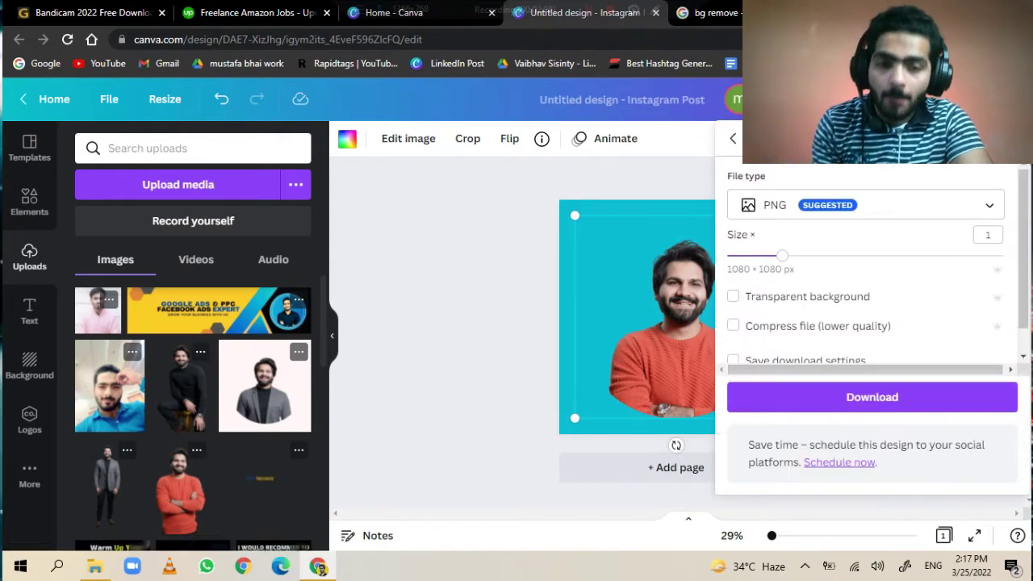
click(872, 396)
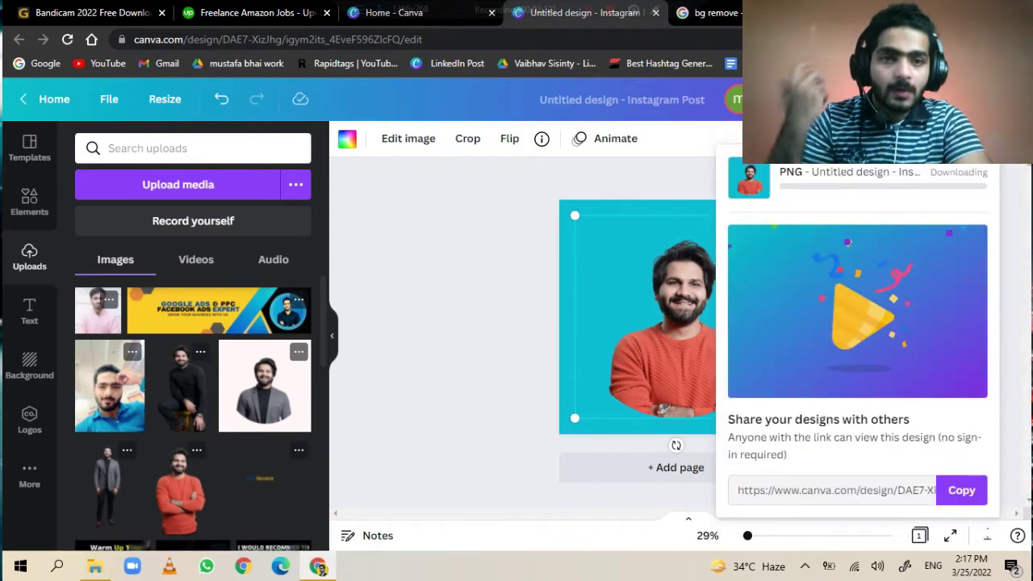
click(708, 13)
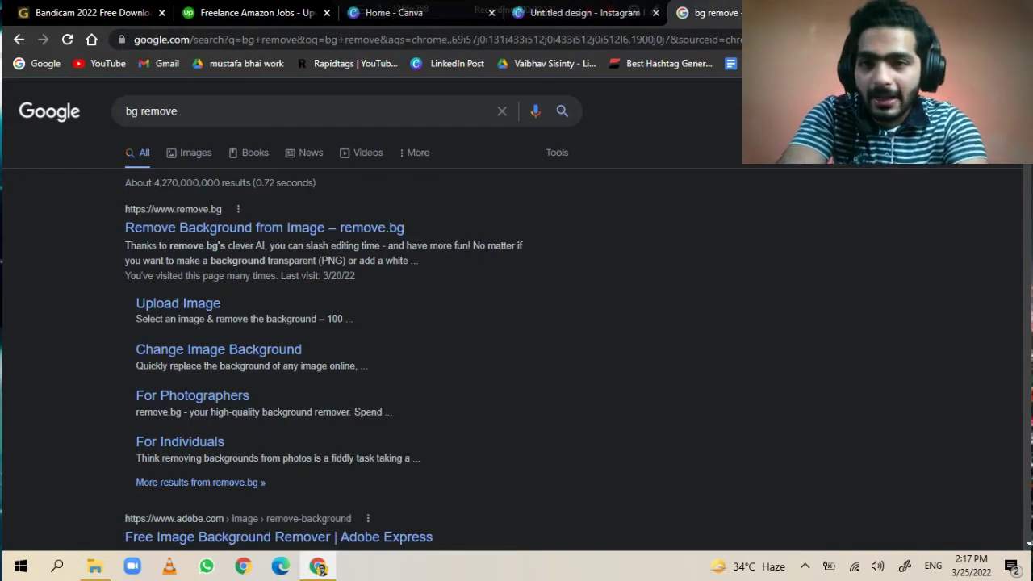
Step: Search 'crop a picture into a circle' and load the downloaded PNG into crop-circle.imageonline.co
key(ctrl+l)
text(crop)
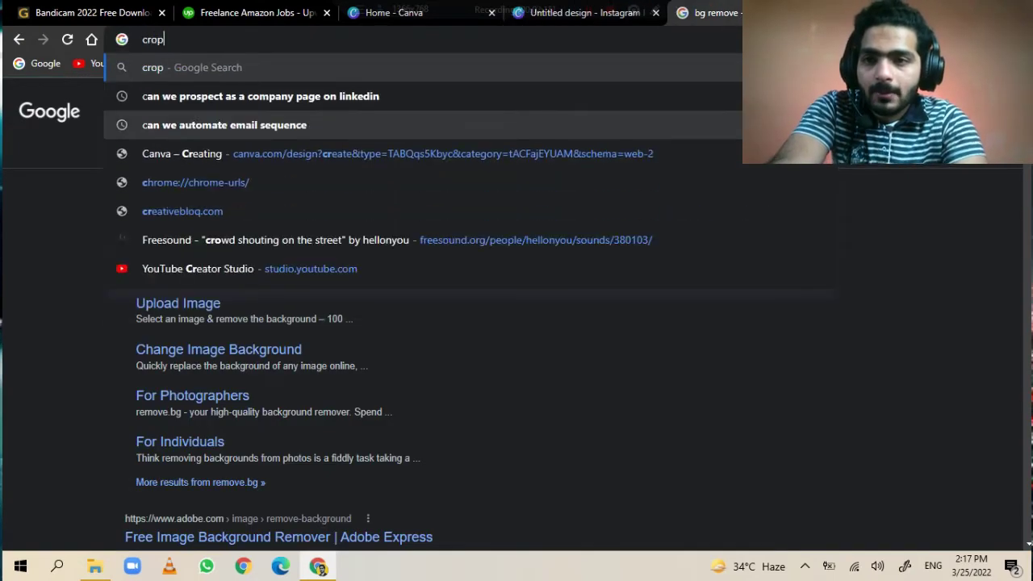
text( a )
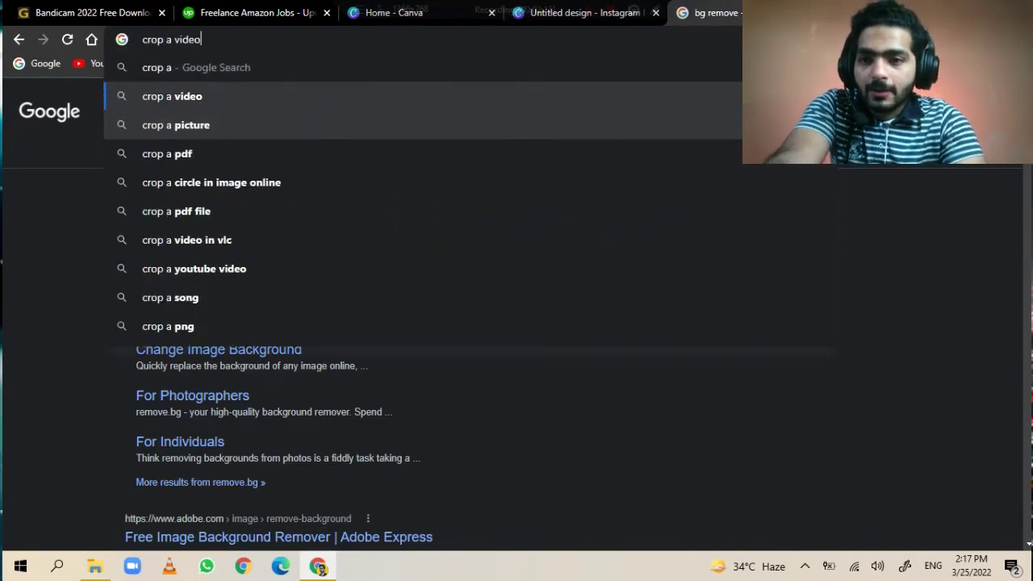
text(picture into a circle)
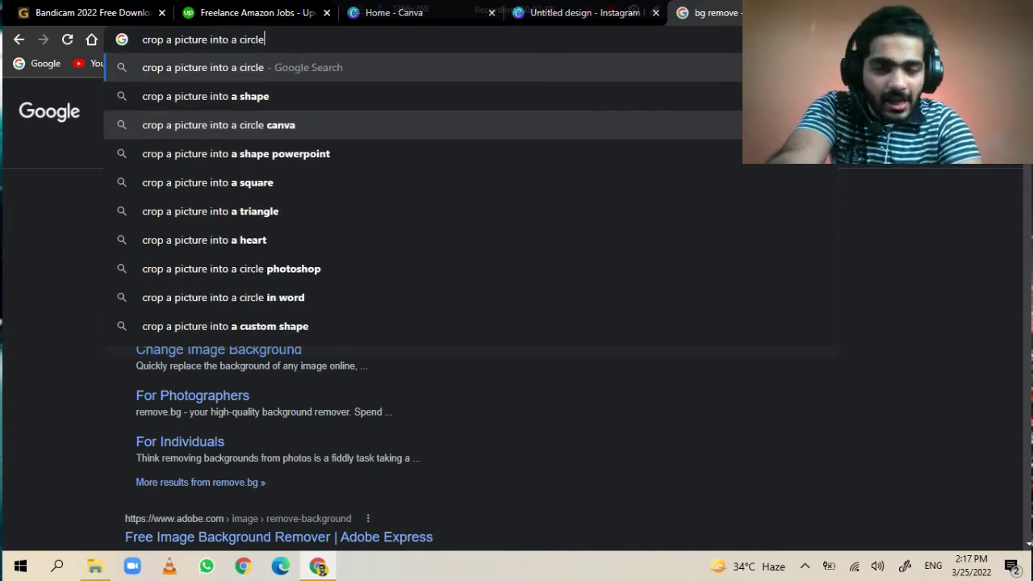
key(Return)
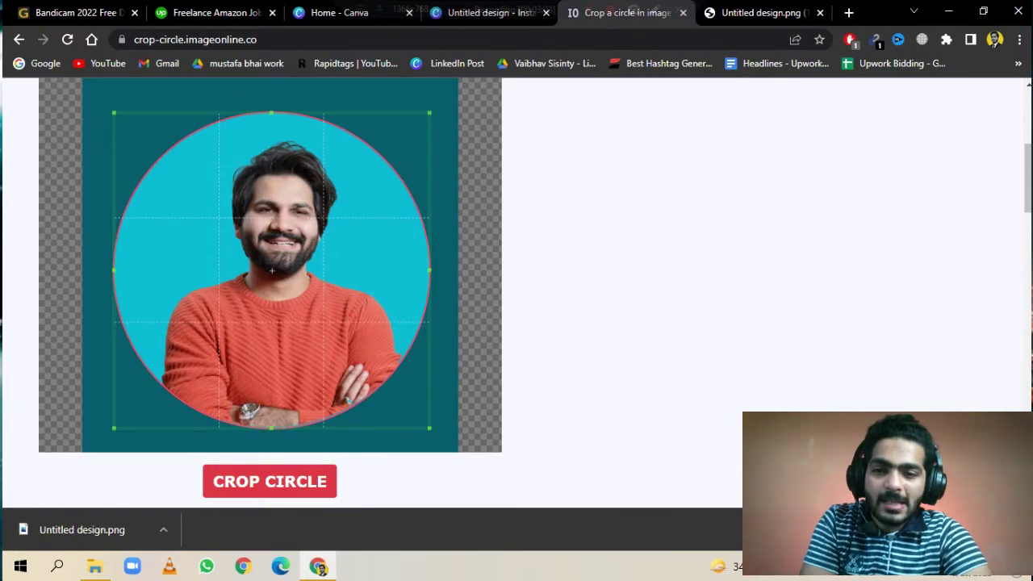
click(270, 481)
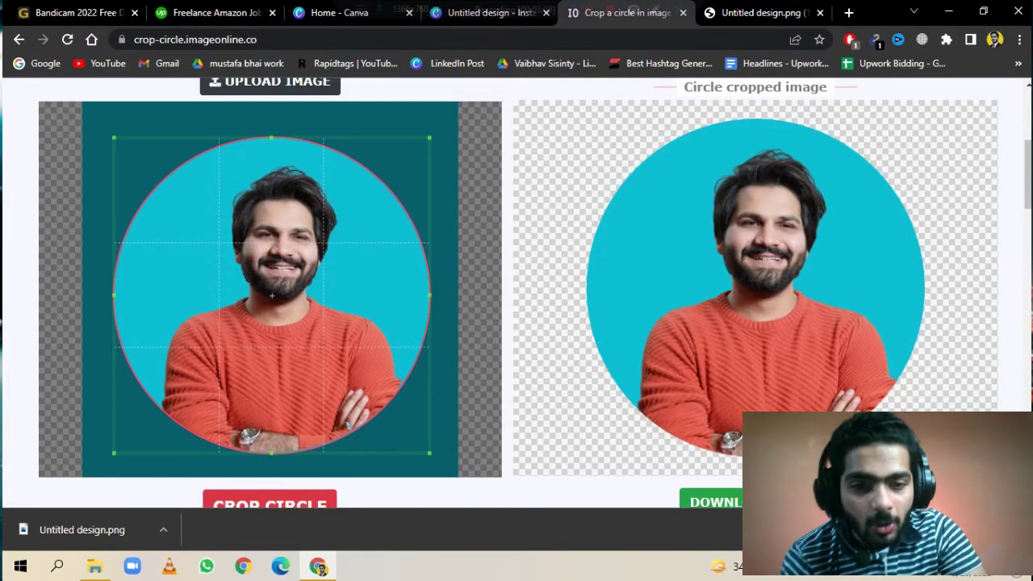
Step: Save the circle-cropped image to the Desktop as Untitled design-modified.png and close its preview
click(714, 502)
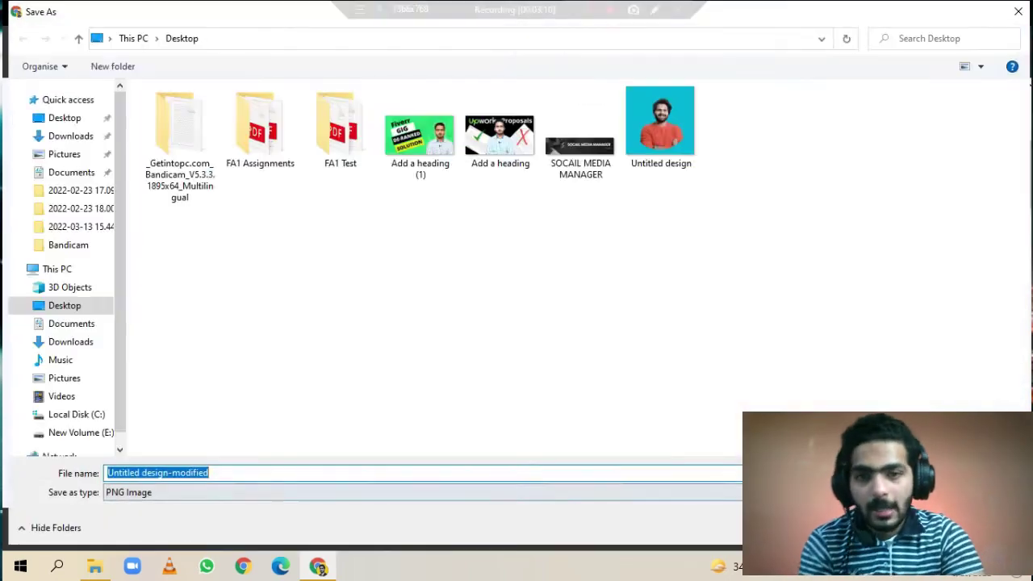
key(Return)
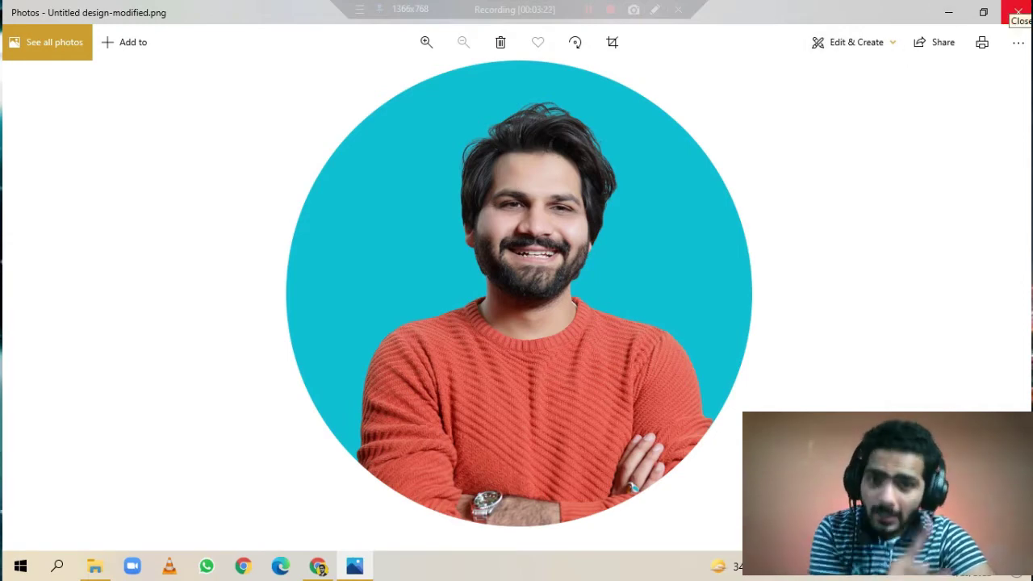
click(1018, 12)
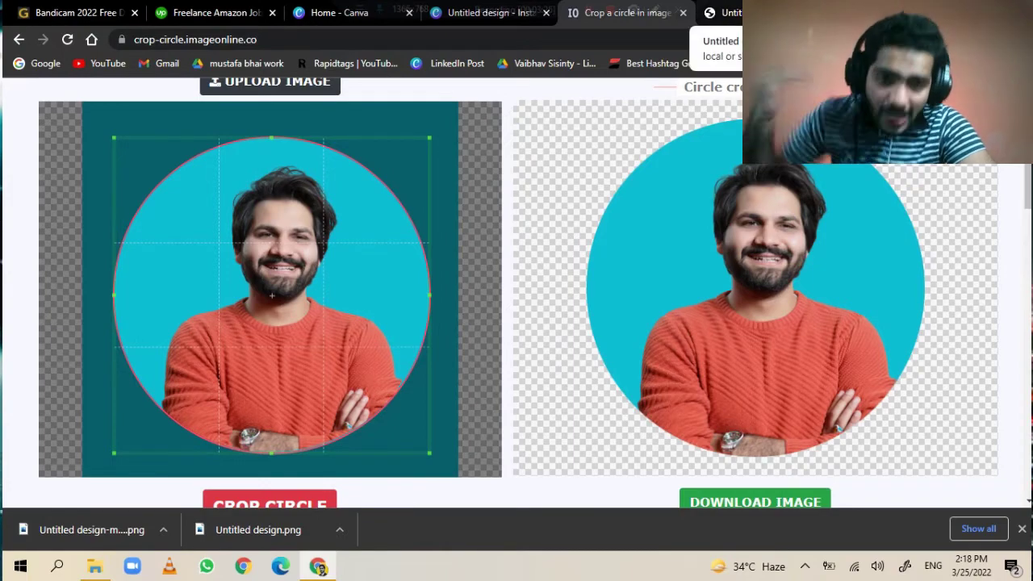
Step: Back in the Canva editor, shift the man's photo slightly and bring up its Edit image effects
click(726, 12)
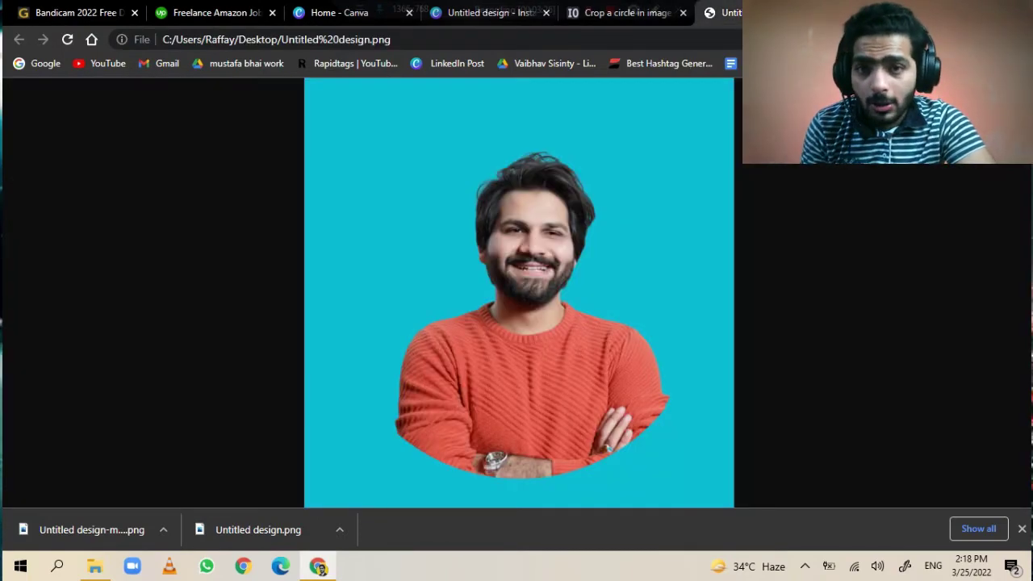
click(488, 12)
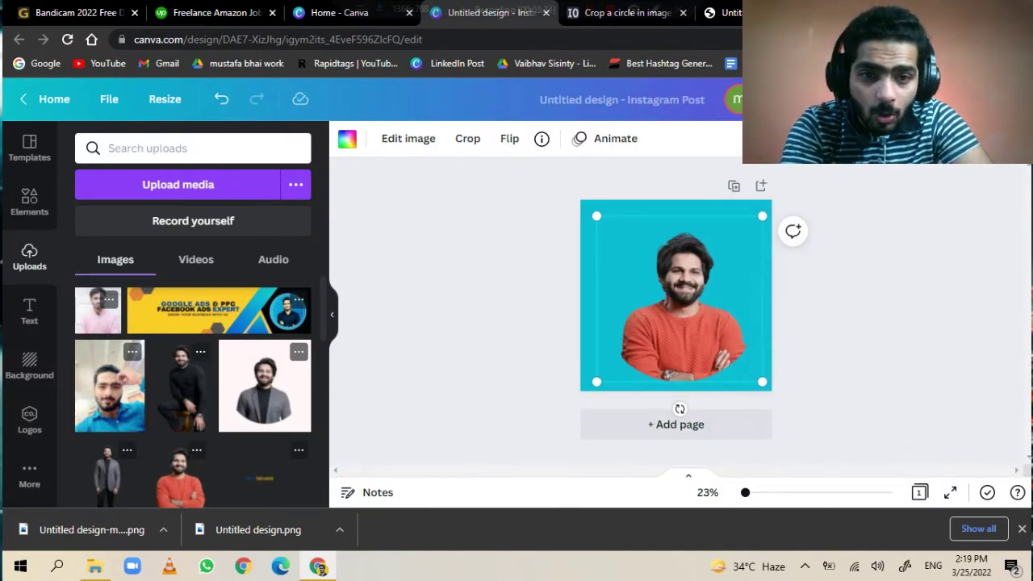
drag(682, 307, 676, 306)
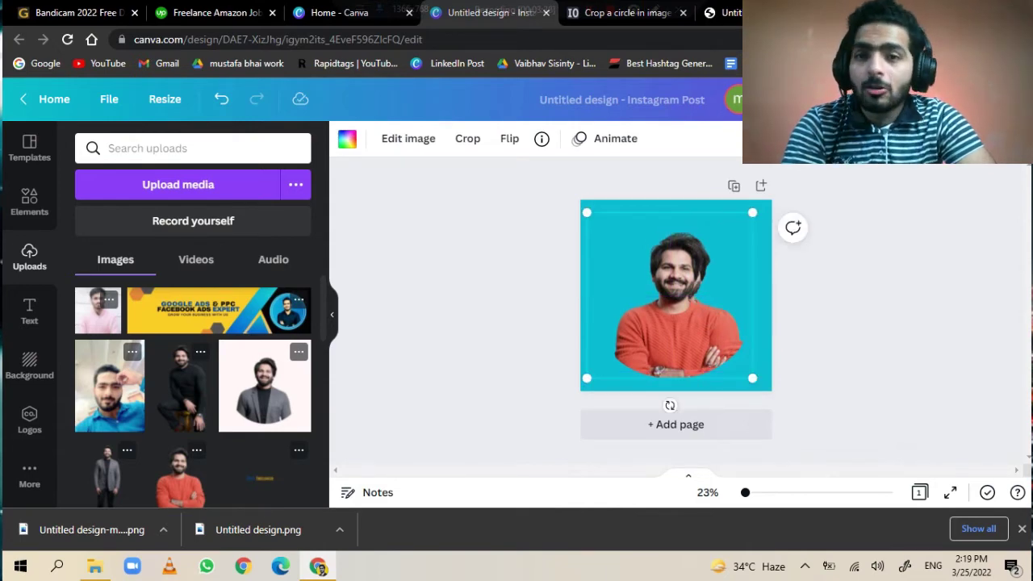
click(408, 138)
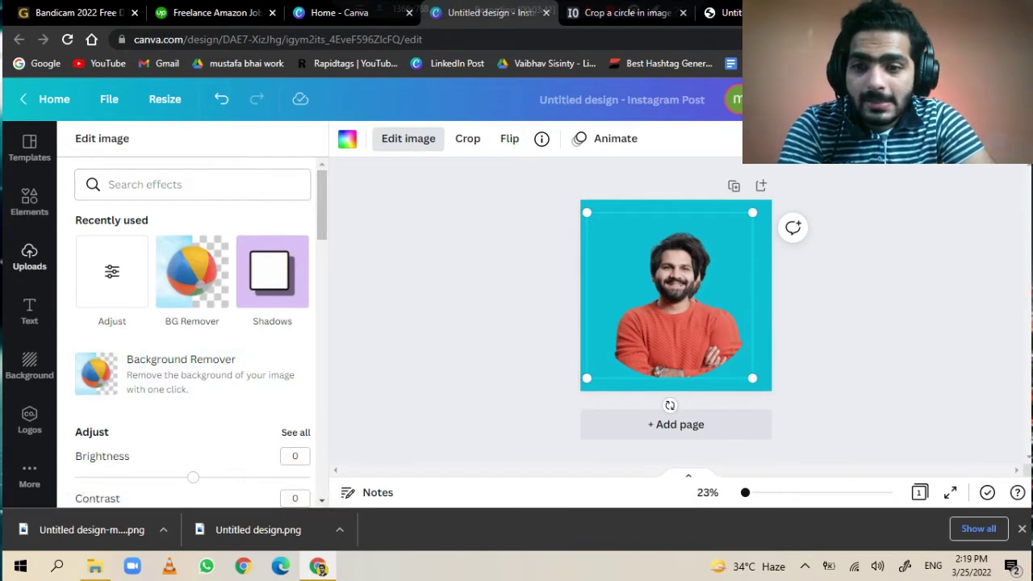
Step: Apply brightness -93 and blur 100 to the framed portrait so it turns dark and heavily blurred
click(112, 271)
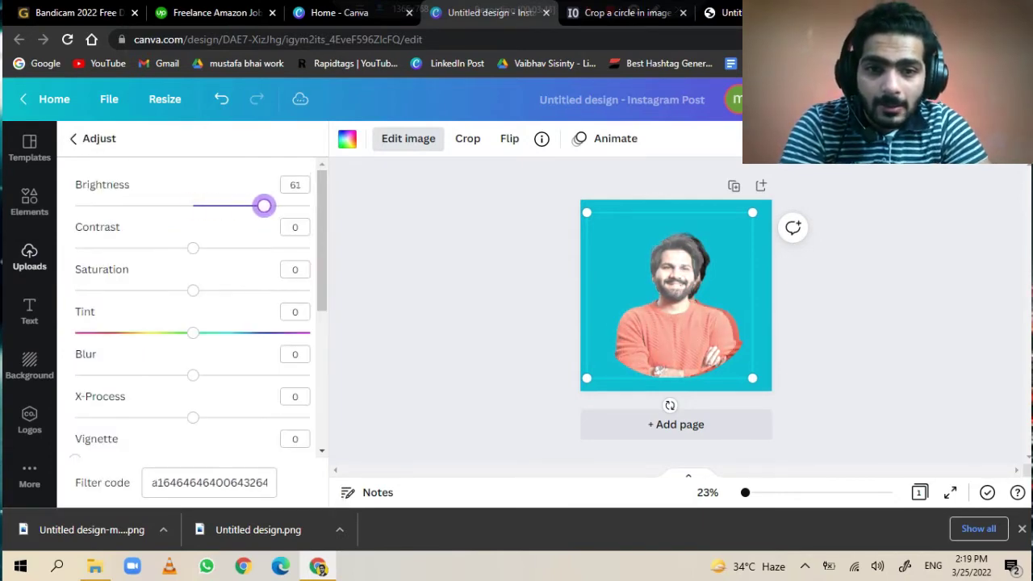
mouse_move(196, 205)
mouse_down()
mouse_move(99, 205)
mouse_move(263, 205)
mouse_move(83, 205)
mouse_up()
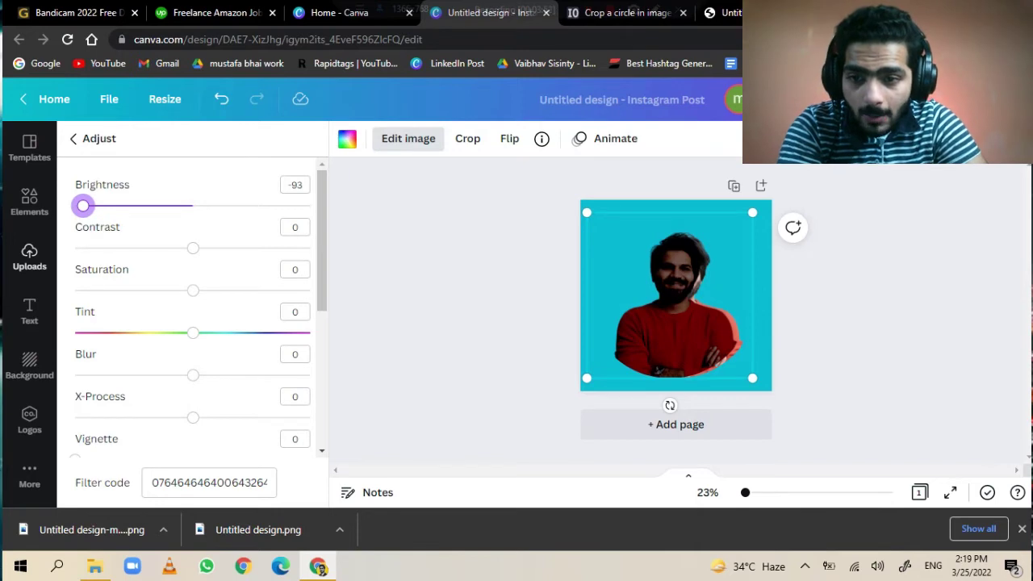
drag(193, 375, 310, 375)
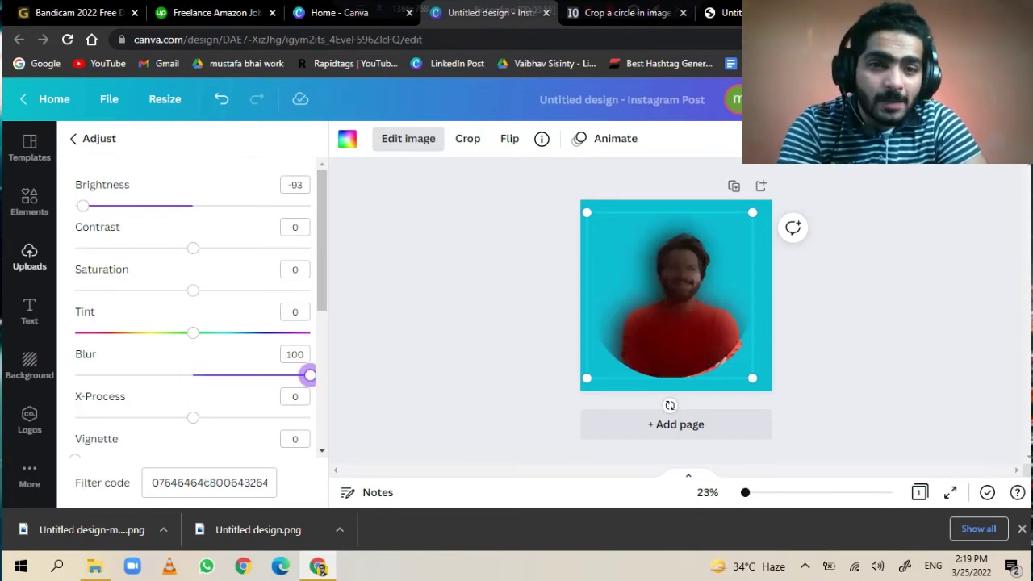
Step: Send the covering layer backward and reset the portrait's brightness and blur adjustments to 0
click(831, 138)
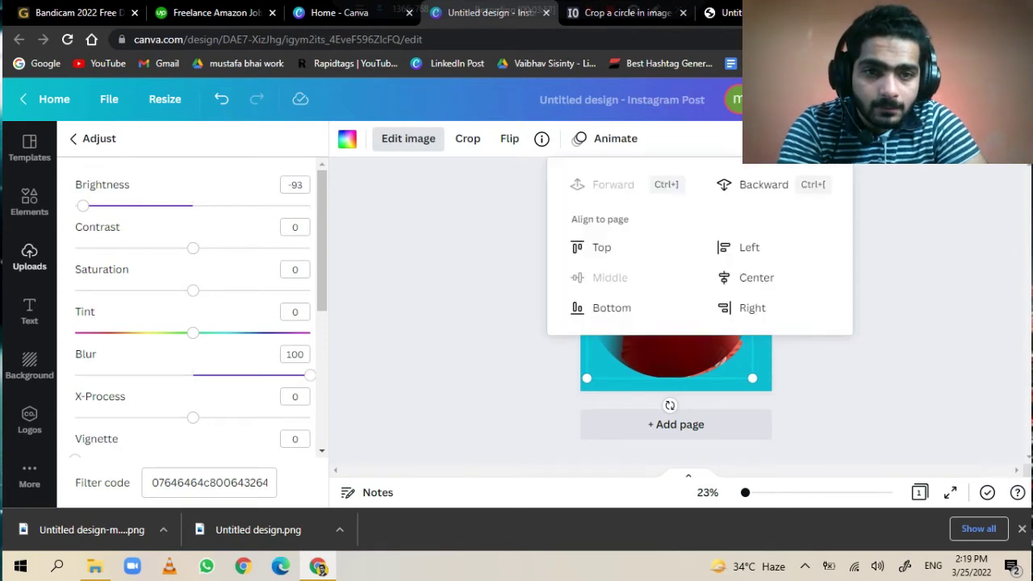
click(763, 184)
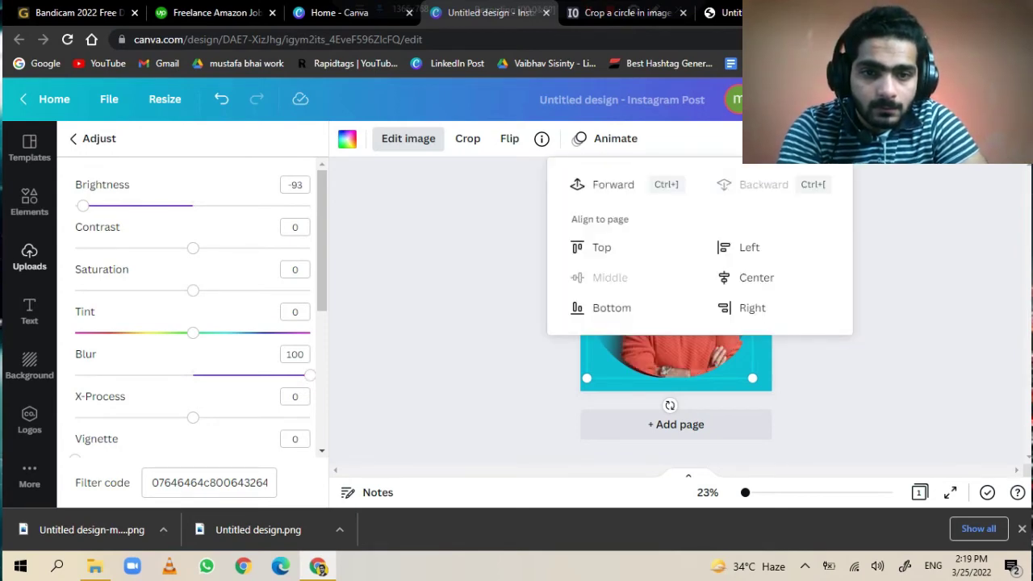
key(Escape)
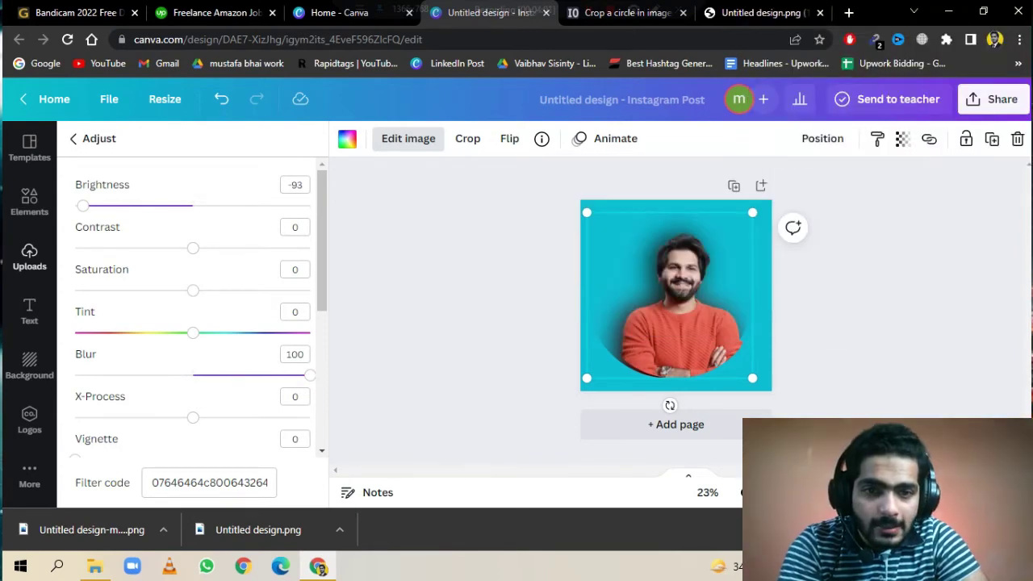
drag(670, 290, 673, 290)
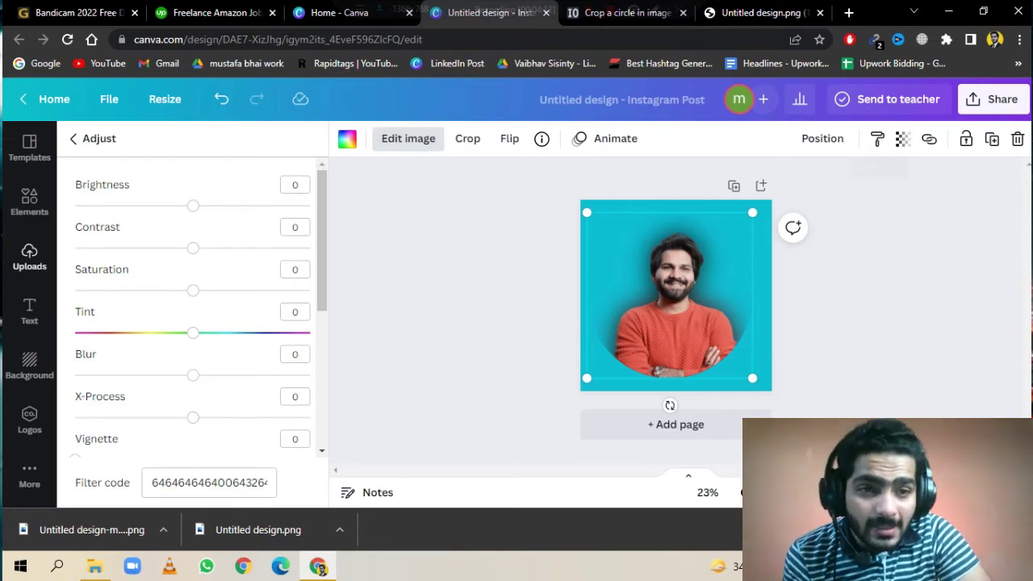
key(Escape)
click(902, 139)
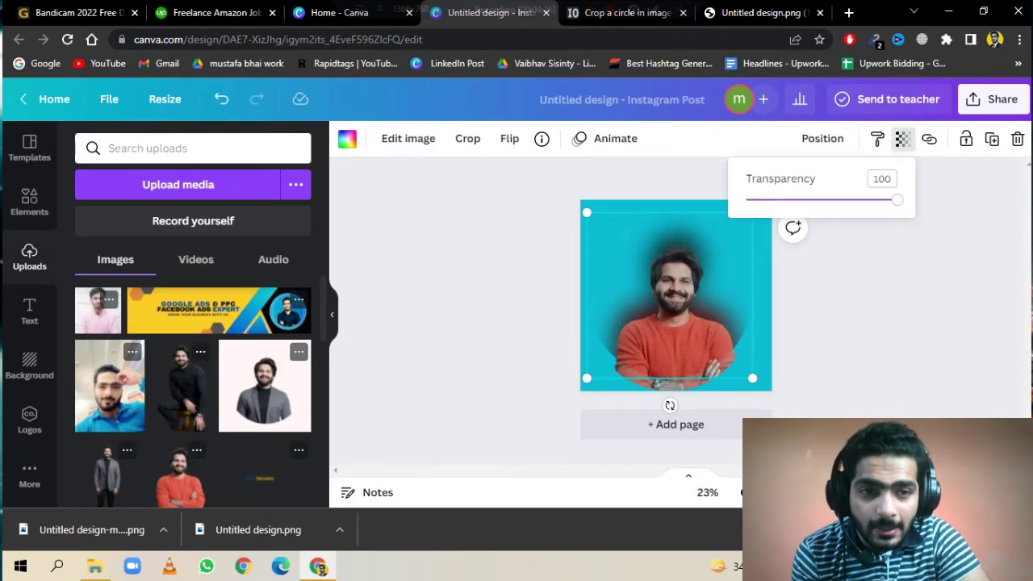
drag(897, 199, 852, 199)
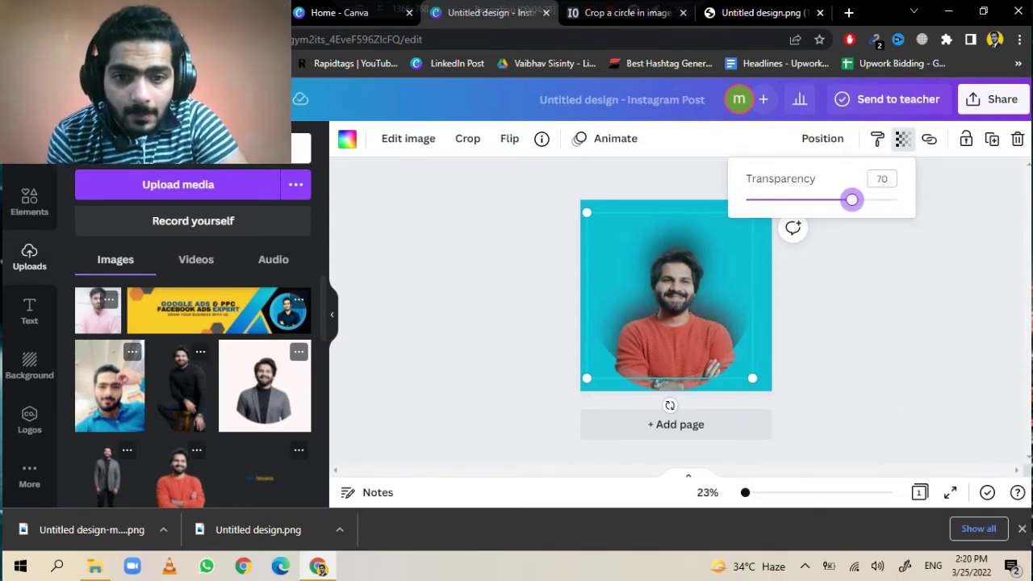
click(668, 417)
drag(670, 306, 670, 298)
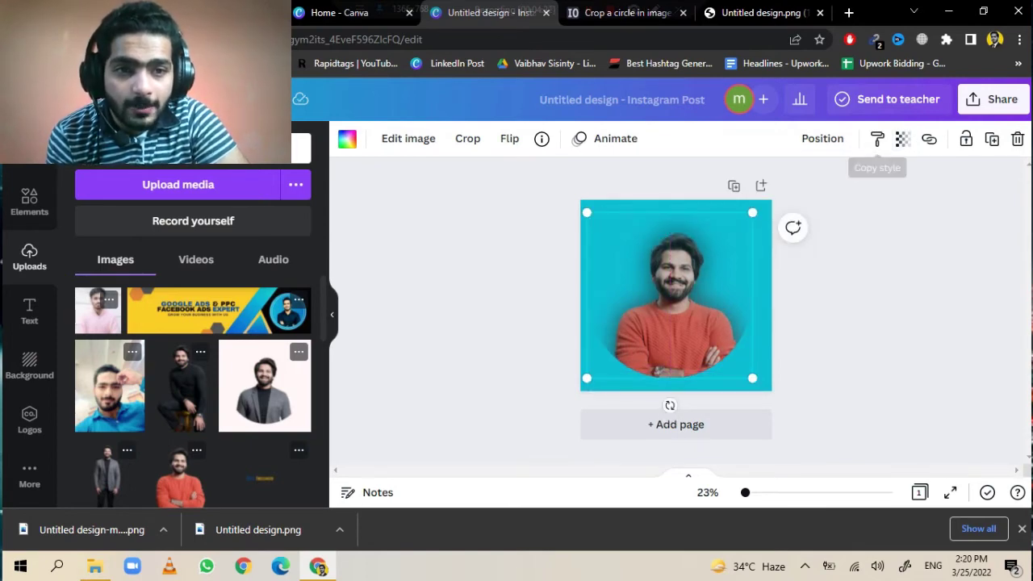
click(902, 138)
drag(869, 199, 897, 199)
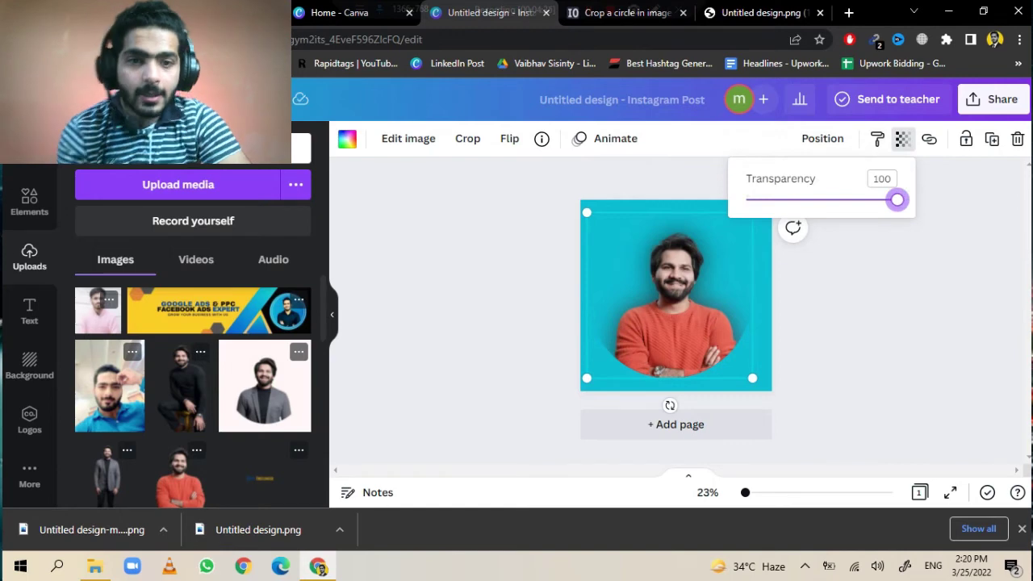
key(Escape)
key(Escape)
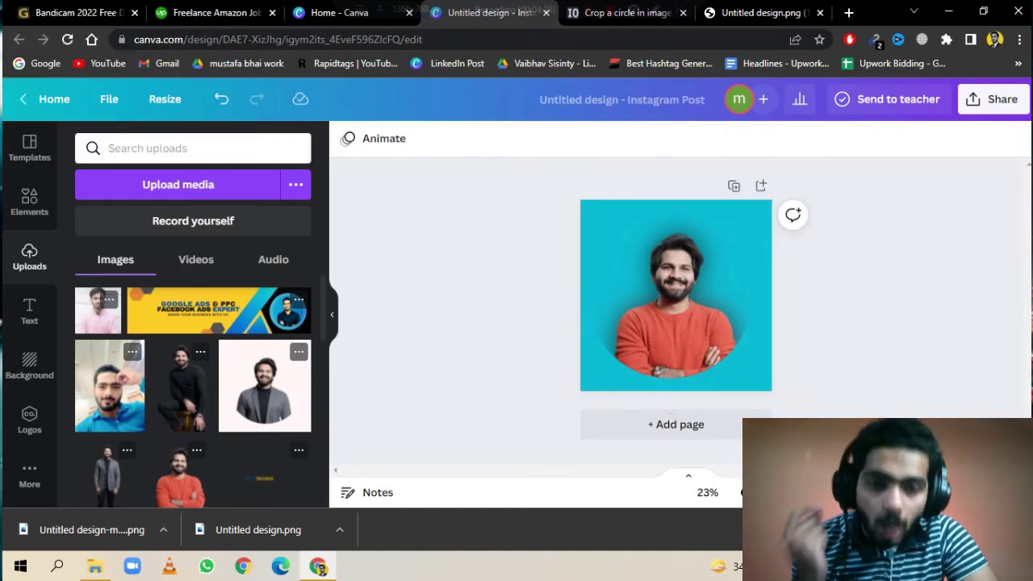
Step: Download the cyan post as a 1080 × 1080 PNG, saved as Untitled design (1).png
click(992, 99)
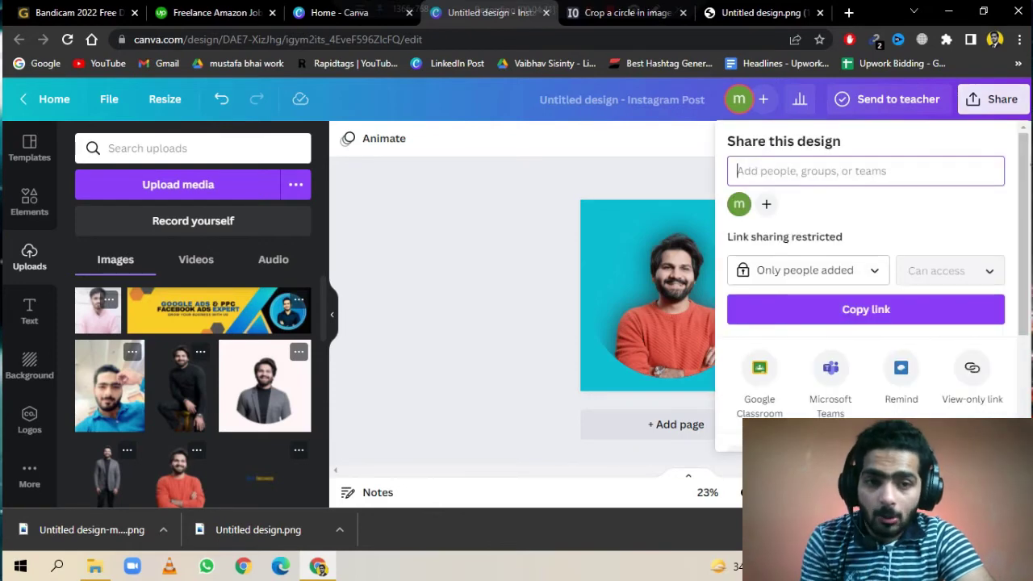
scroll(866, 283, down, 2)
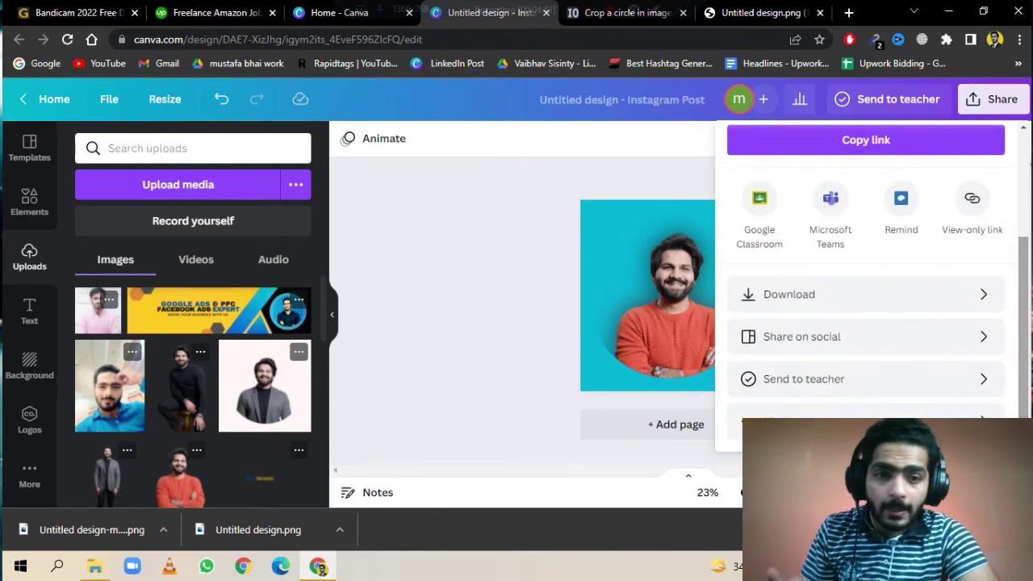
click(789, 294)
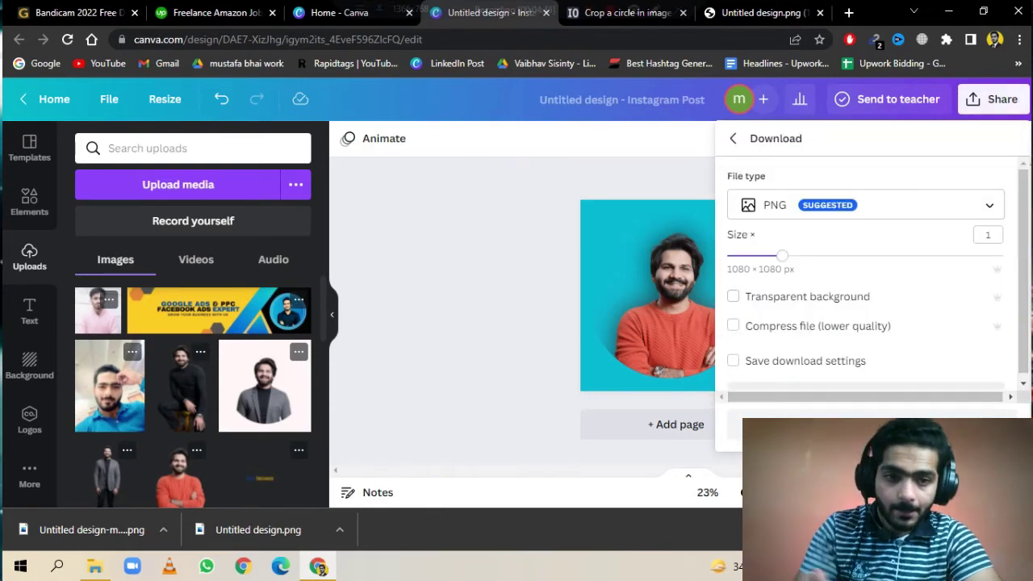
click(872, 354)
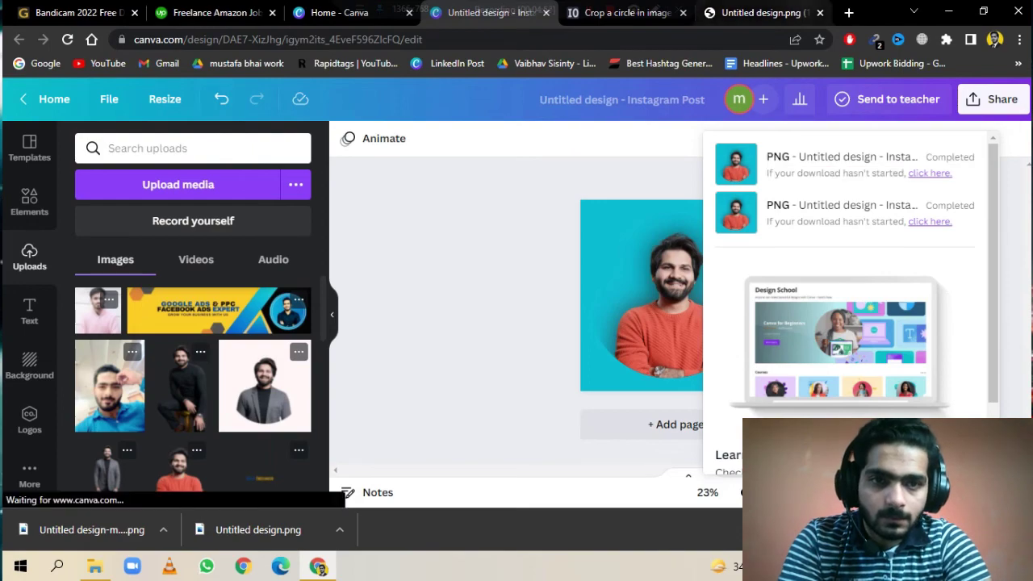
key(Return)
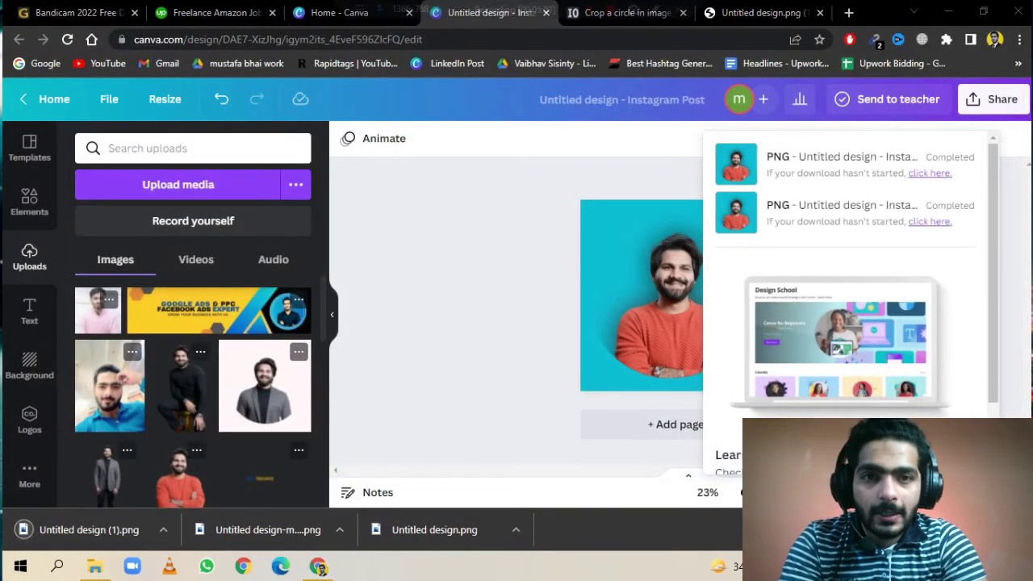
Step: Upload Untitled design (1) into the crop-circle.imageonline.co circle crop tool
click(625, 12)
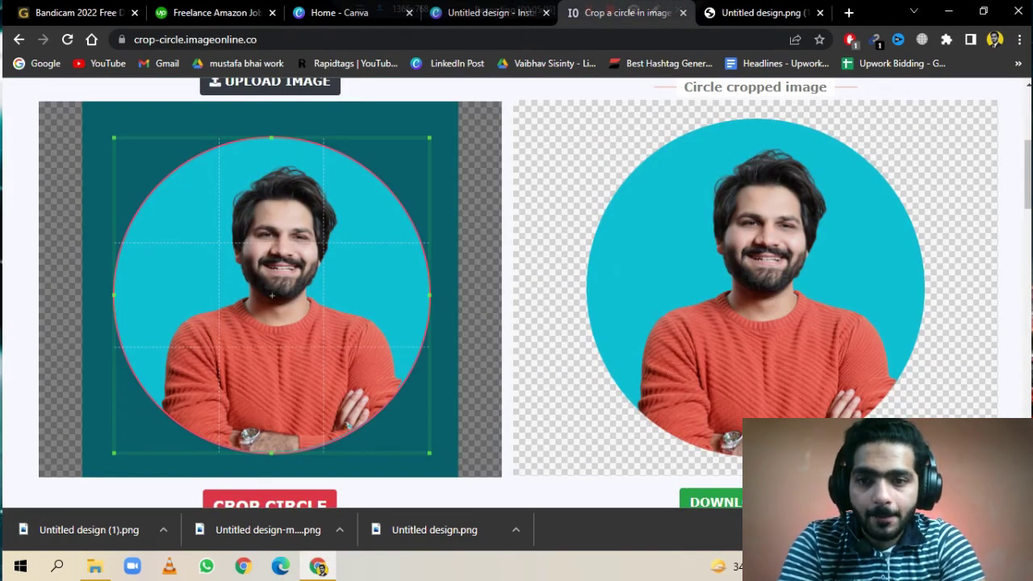
scroll(274, 85, up, 3)
click(269, 306)
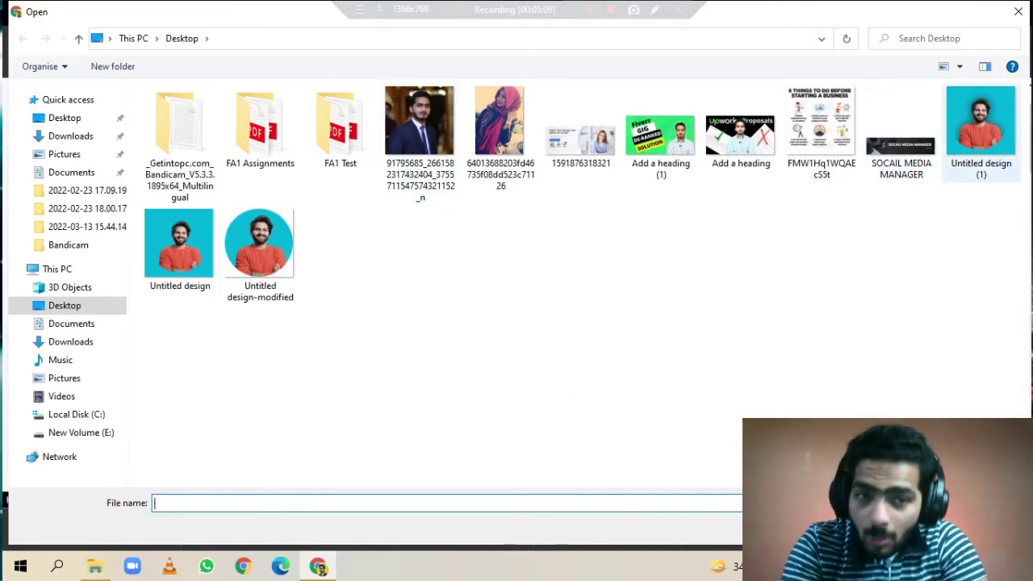
click(980, 129)
key(Return)
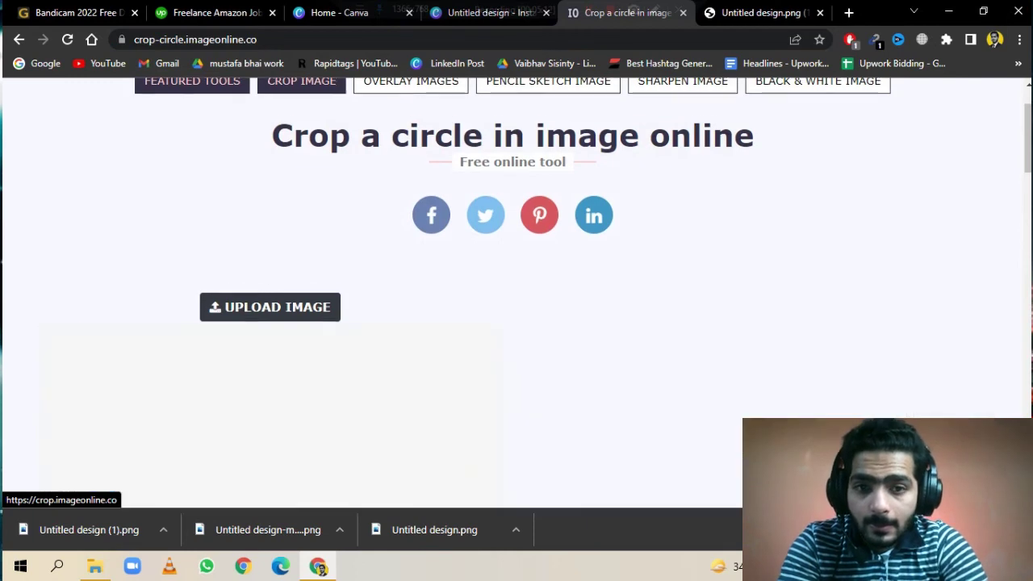
Step: Center the crop circle on the man and generate the round transparent-background image
scroll(516, 322, down, 2)
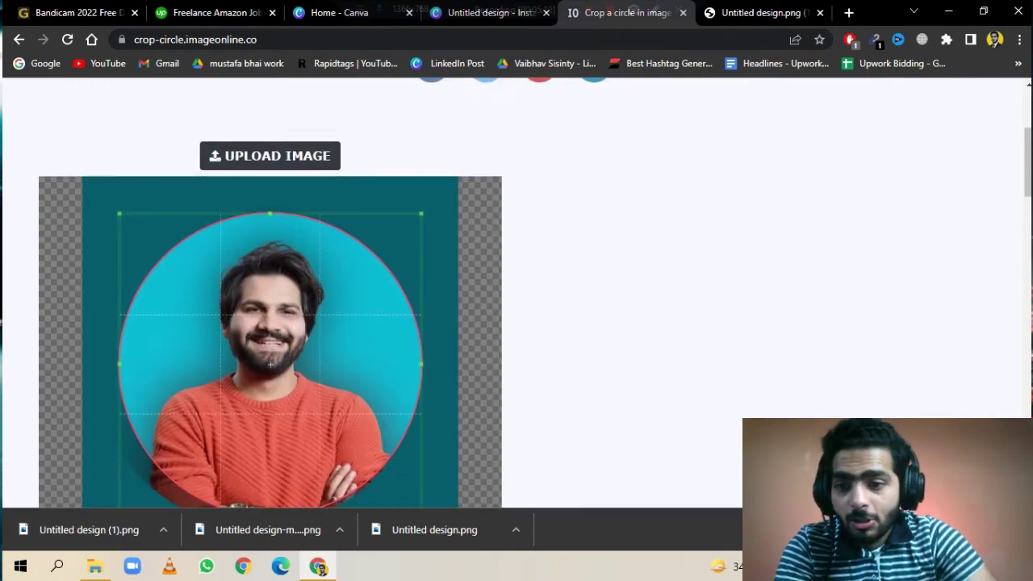
scroll(516, 323, down, 3)
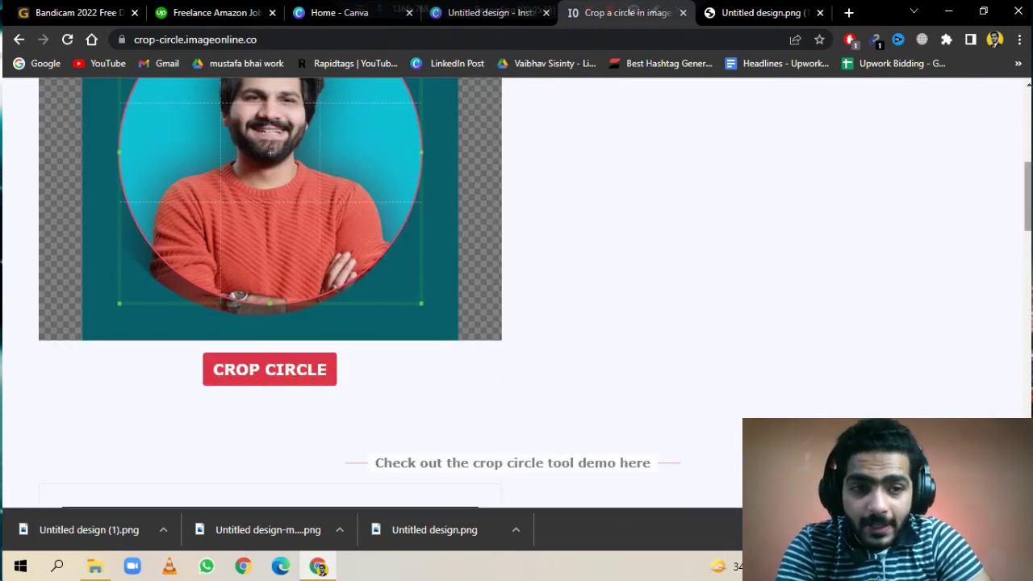
scroll(517, 322, up, 2)
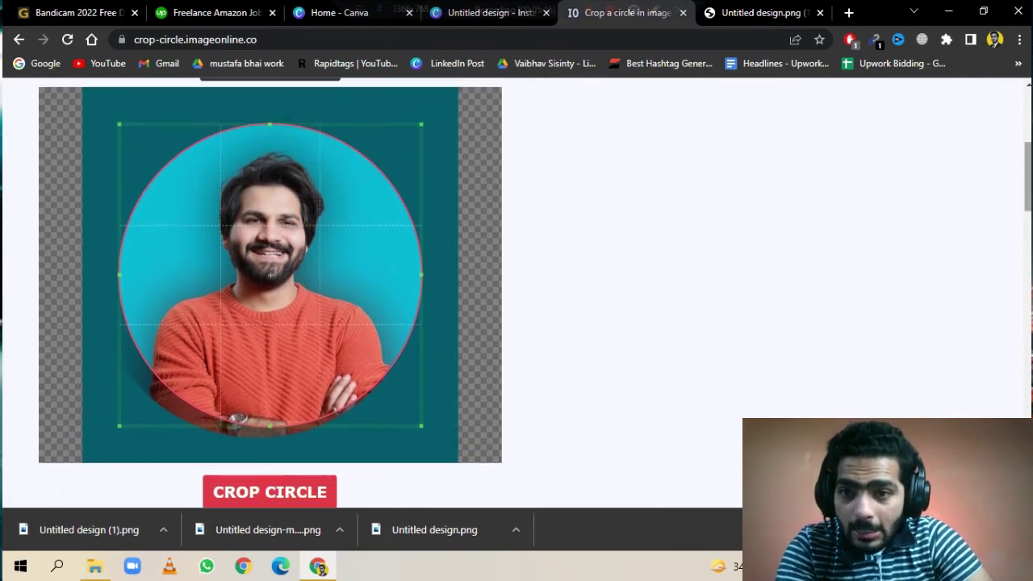
drag(270, 275, 258, 285)
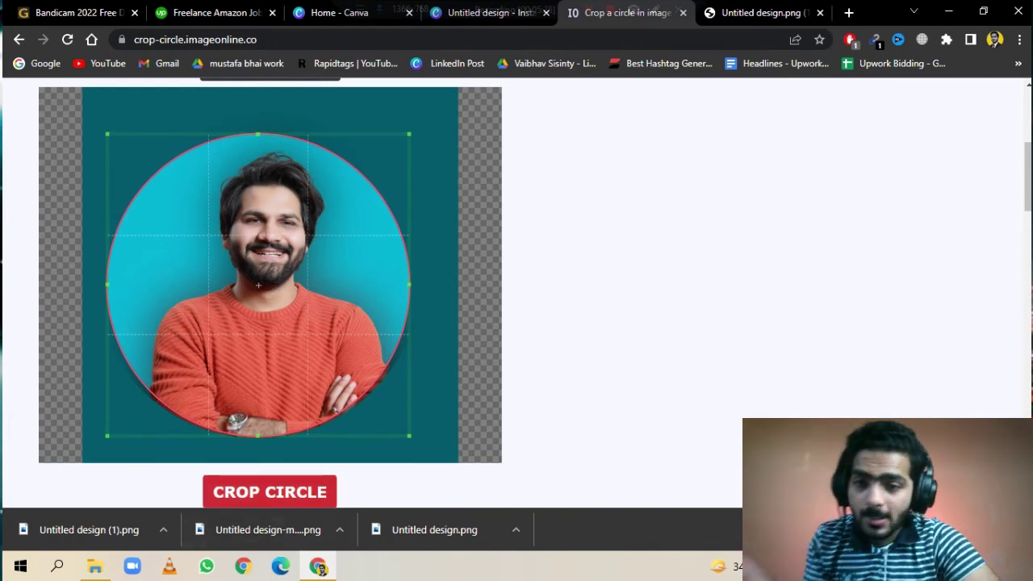
click(269, 491)
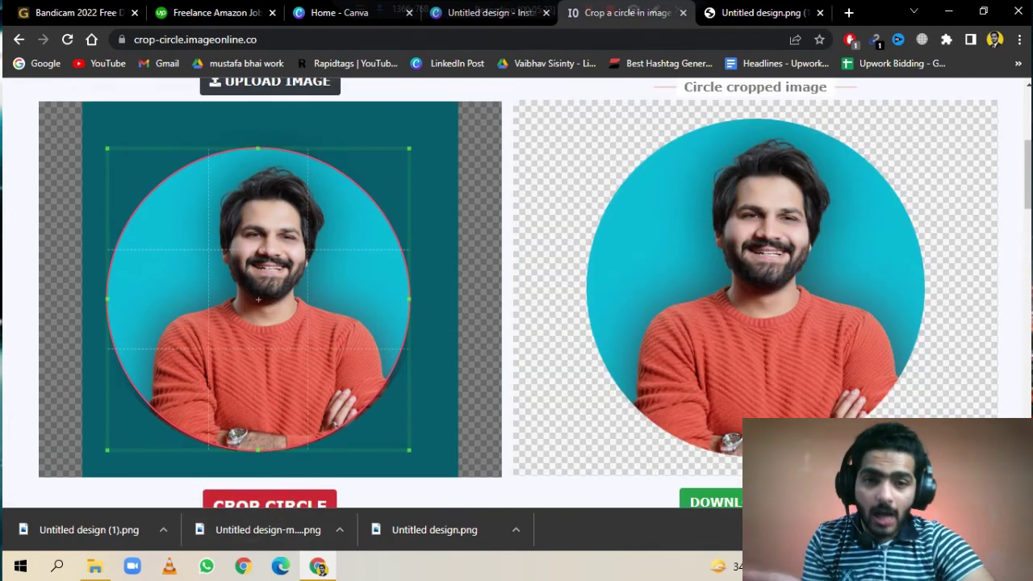